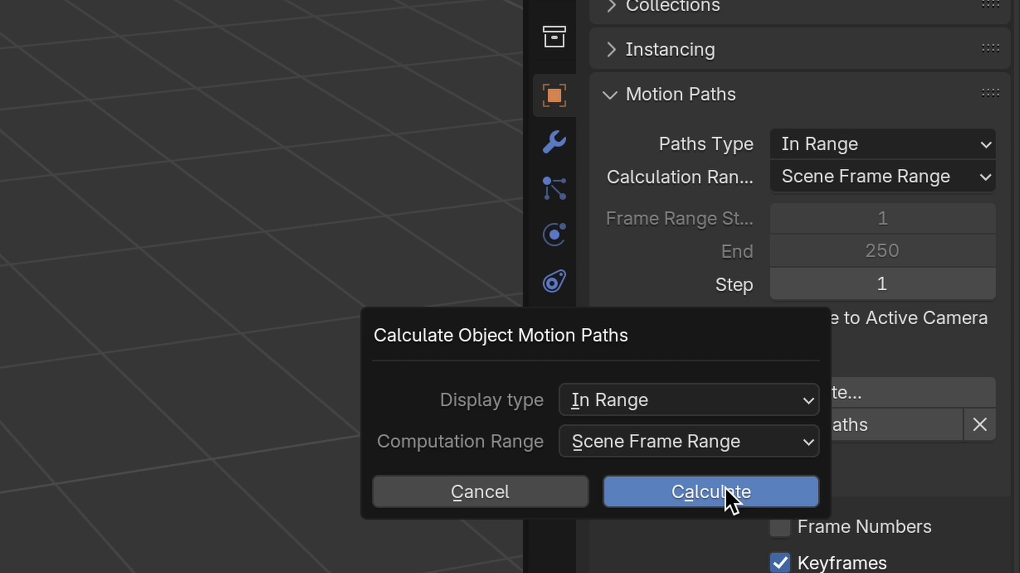
# Step: Calculate the cube's motion path, enable custom colours and pick a Before colour
pyautogui.click(725, 491)
pyautogui.click(778, 497)
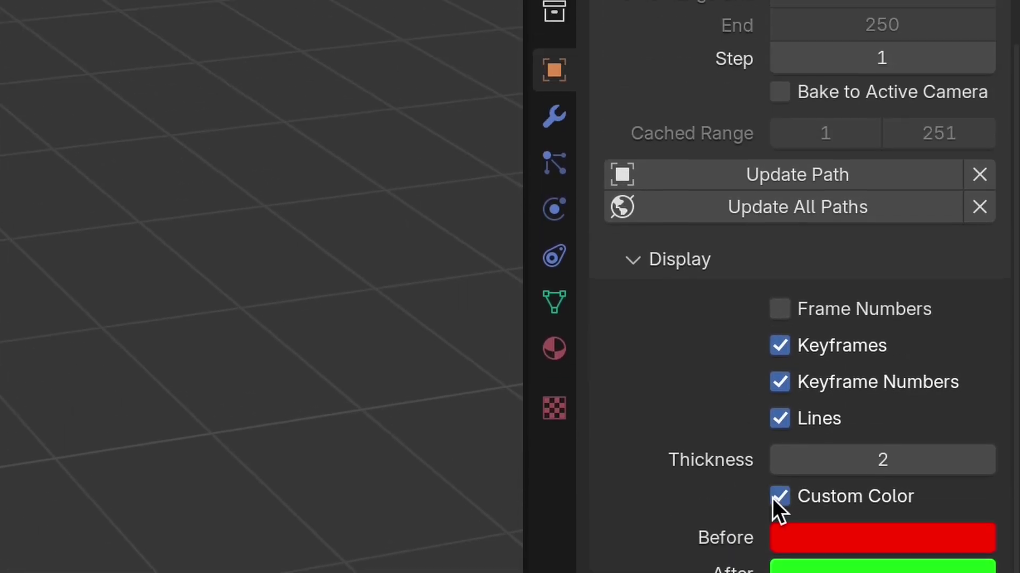
pyautogui.click(797, 537)
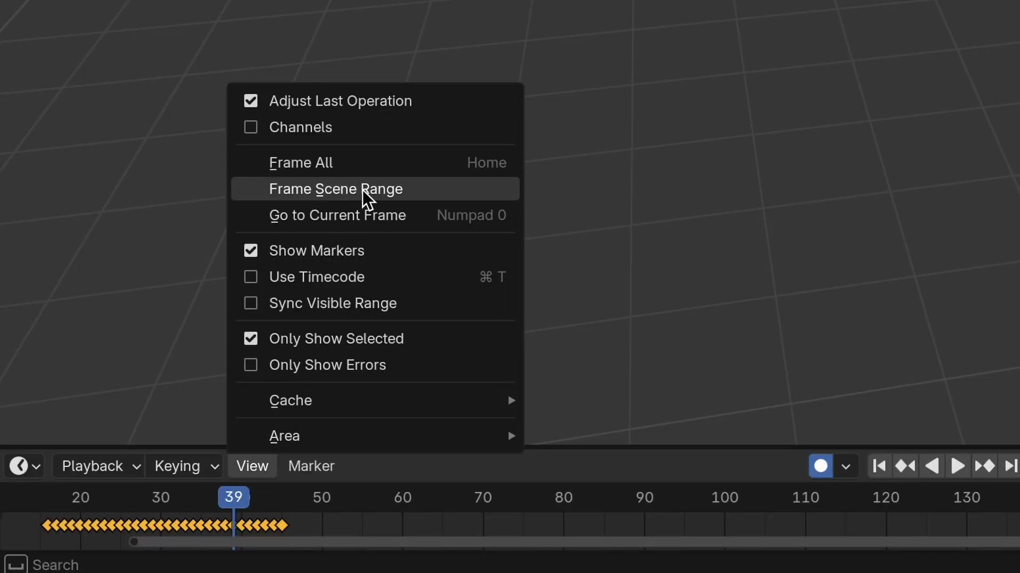
# Step: Box a preview range over the cube's keyframes (about frames 0–78) and frame the timeline to it
pyautogui.click(363, 189)
pyautogui.press('b')
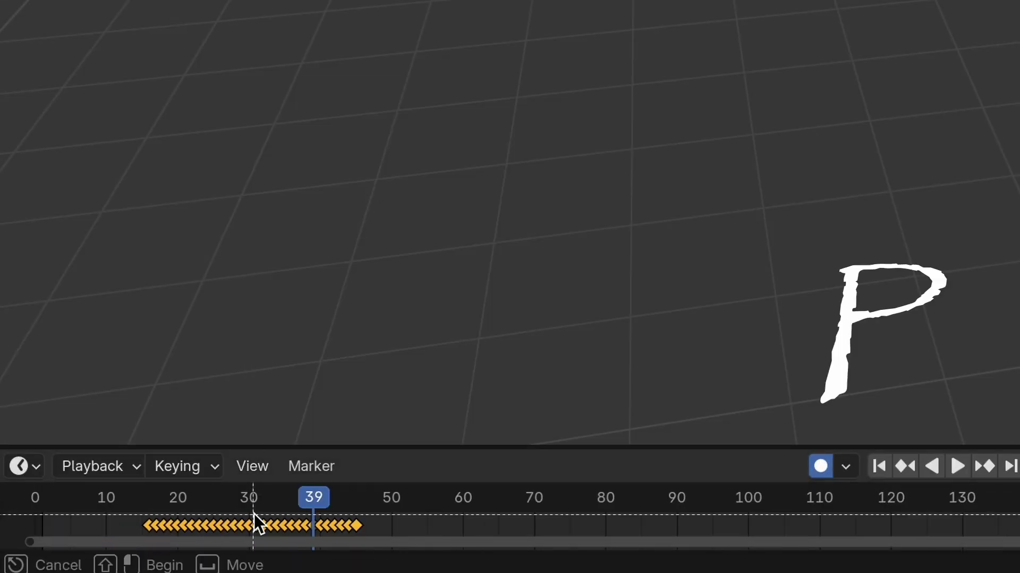
pyautogui.moveTo(254, 514); pyautogui.dragTo(590, 535)
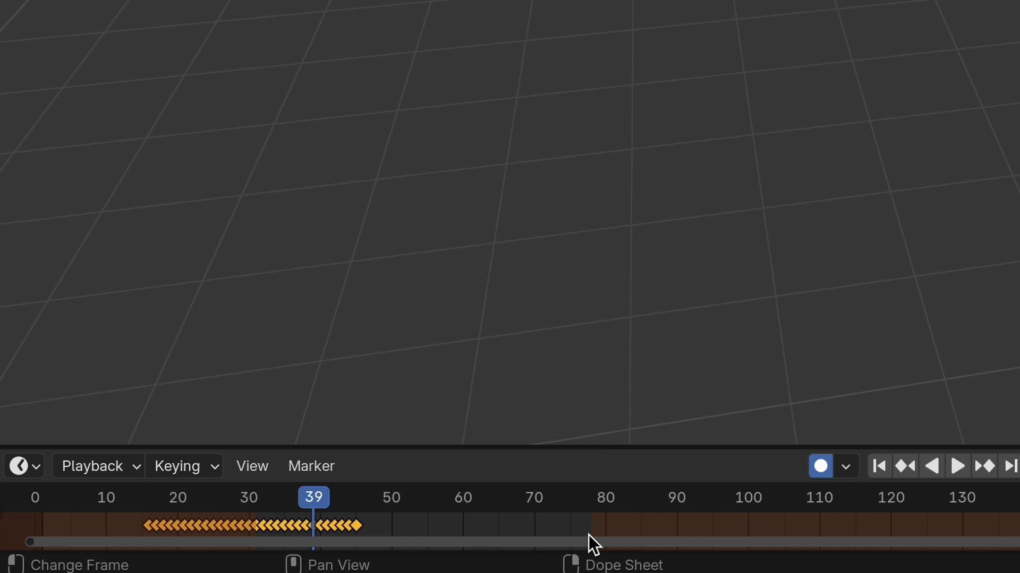
pyautogui.click(255, 470)
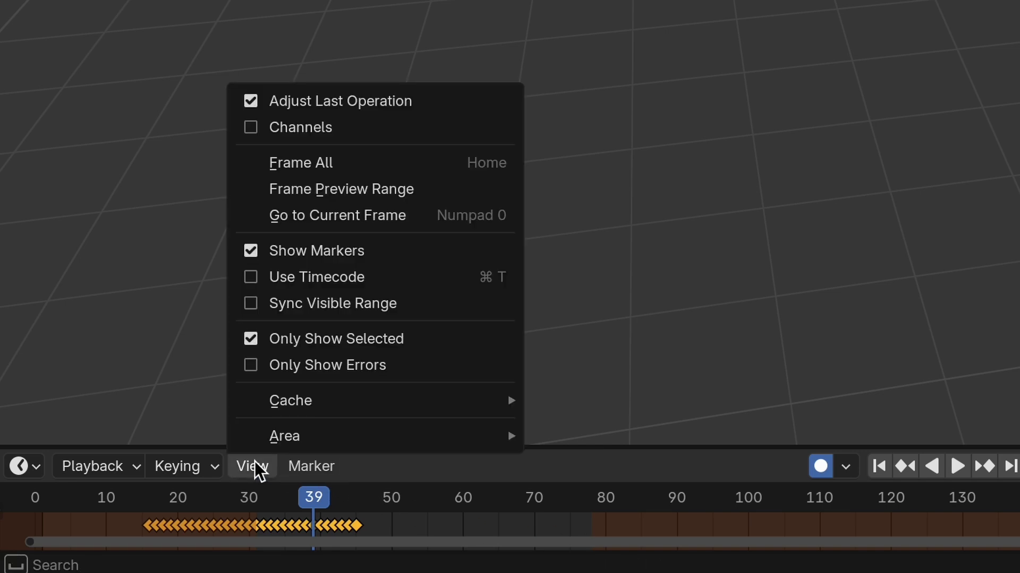
pyautogui.click(341, 197)
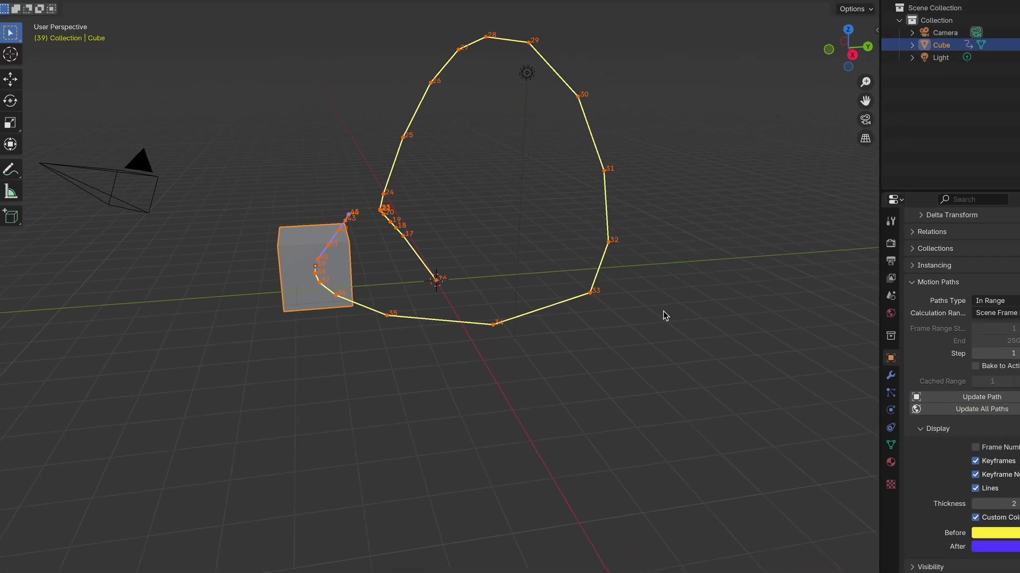
# Step: Apply a Blend Ease to the cube's keyframes, tuning curve bend and sharpness
pyautogui.click(215, 226)
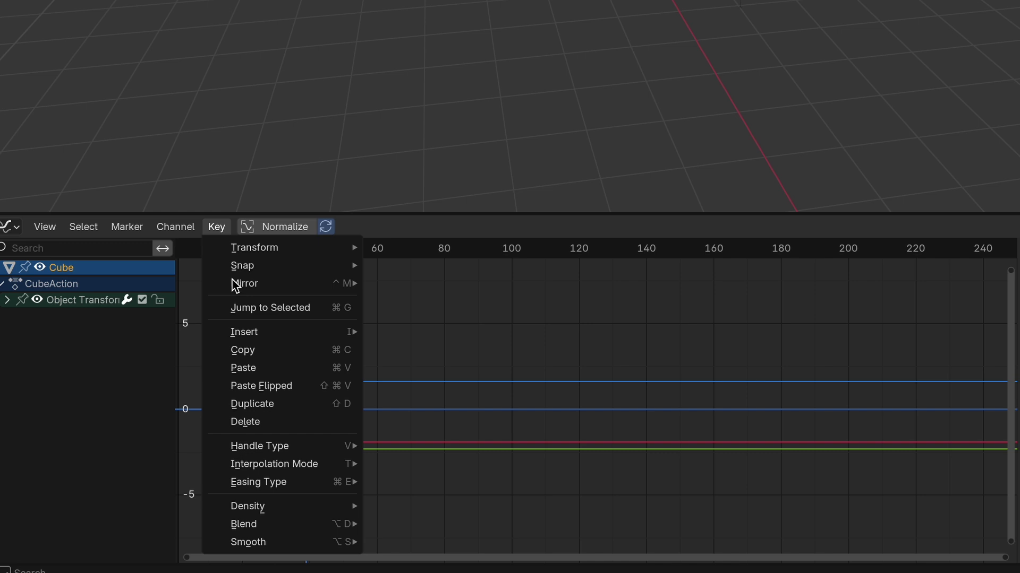
pyautogui.moveTo(244, 524)
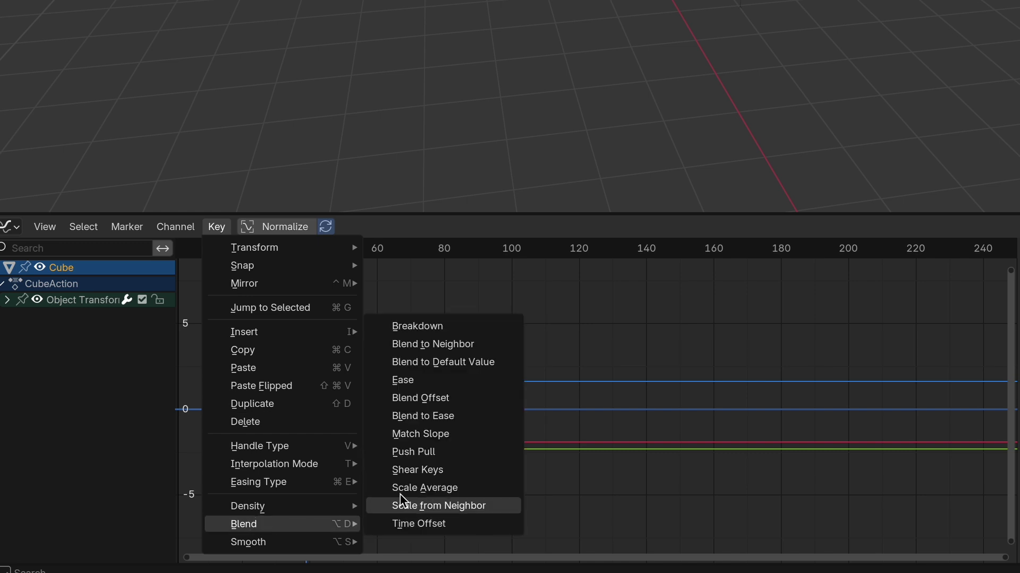
pyautogui.click(419, 383)
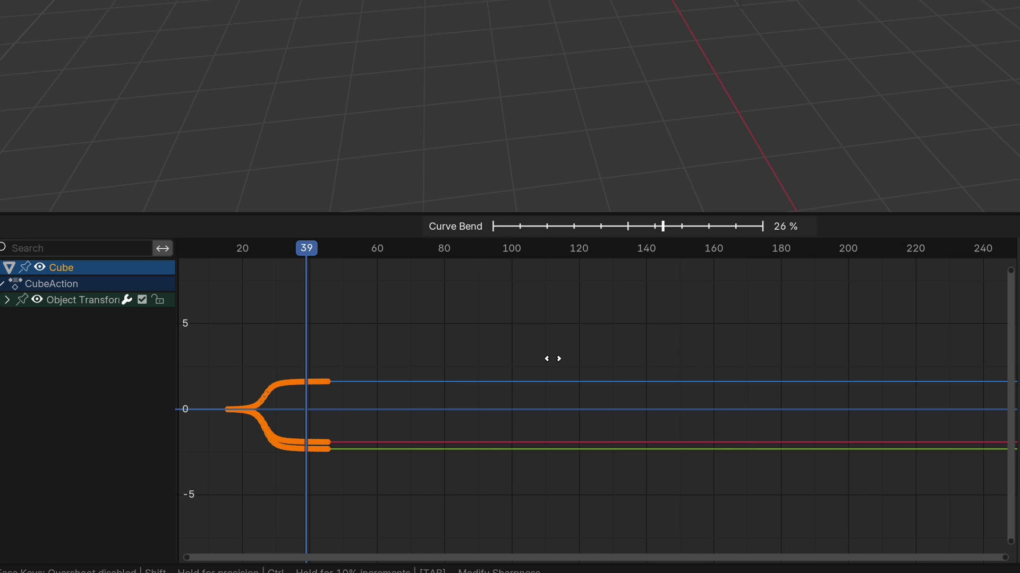
pyautogui.press('Tab')
pyautogui.press('Tab')
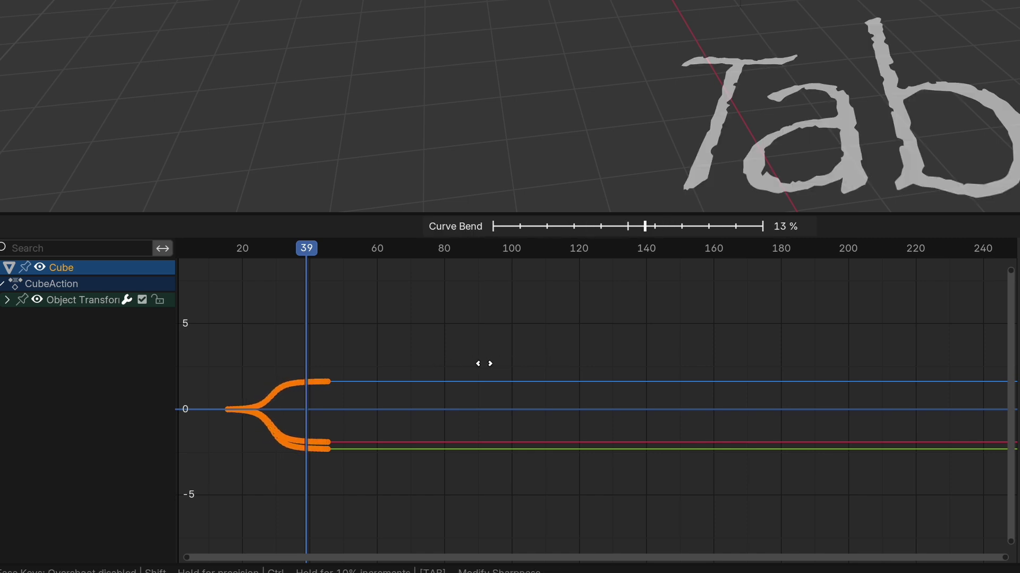
pyautogui.press('Tab')
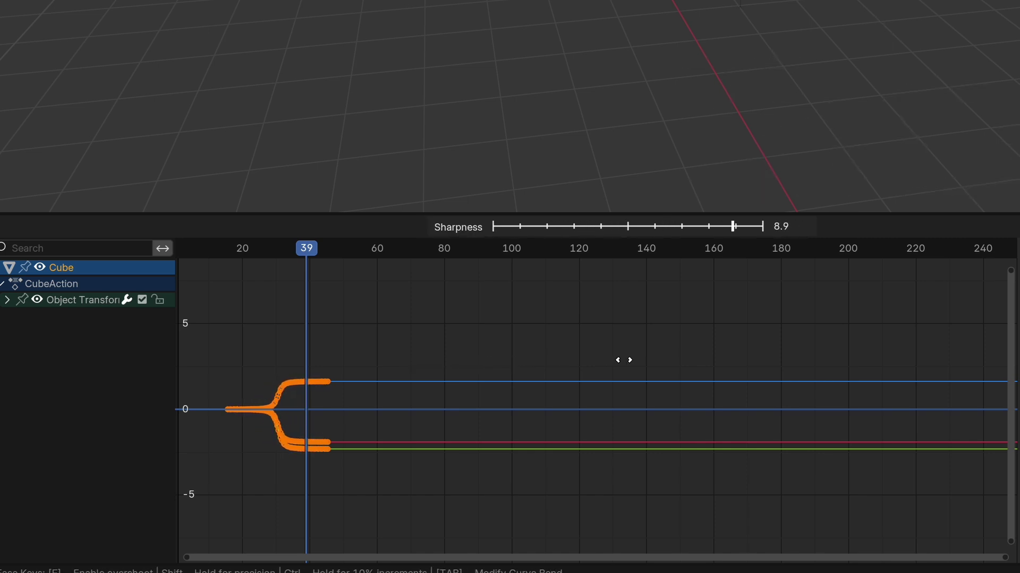
pyautogui.click(633, 360)
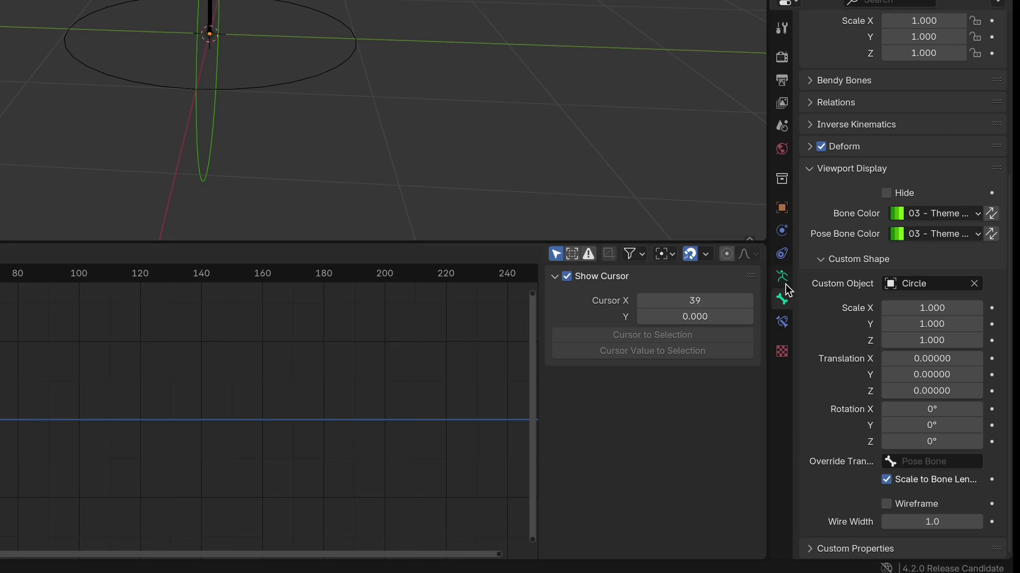
# Step: Show the armature's data properties with bone display kept as Stick
pyautogui.click(781, 277)
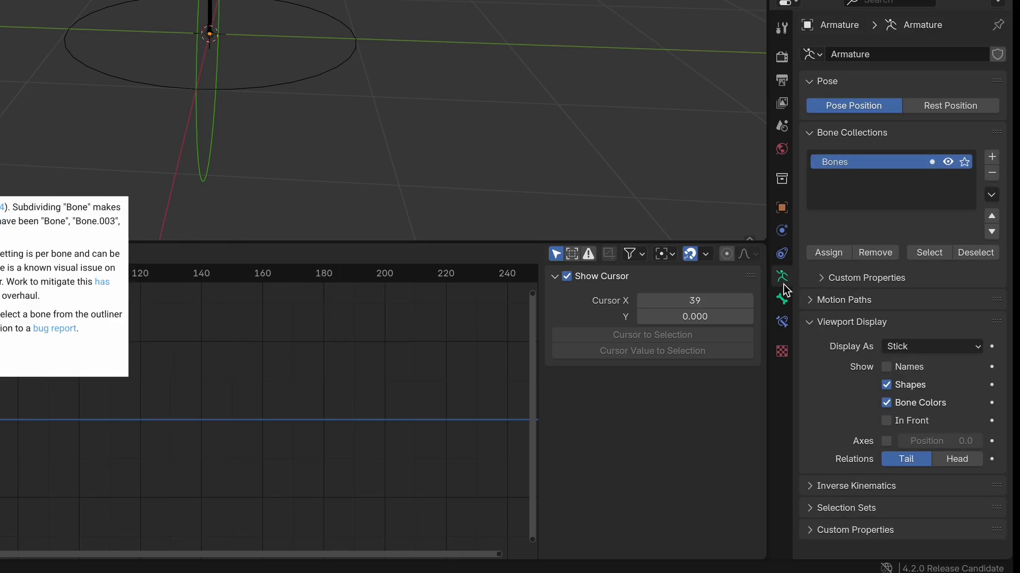
pyautogui.click(918, 346)
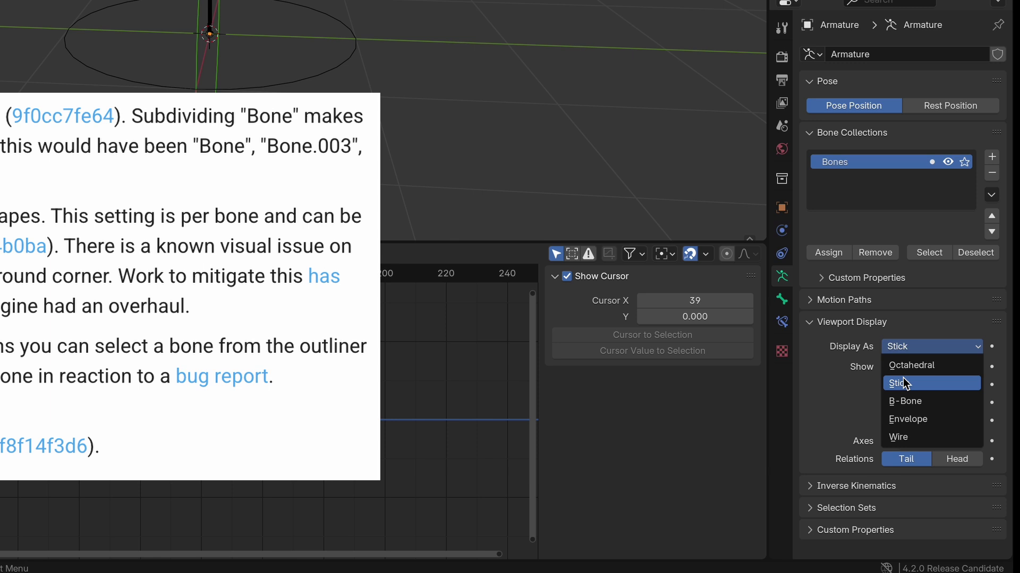
pyautogui.click(900, 383)
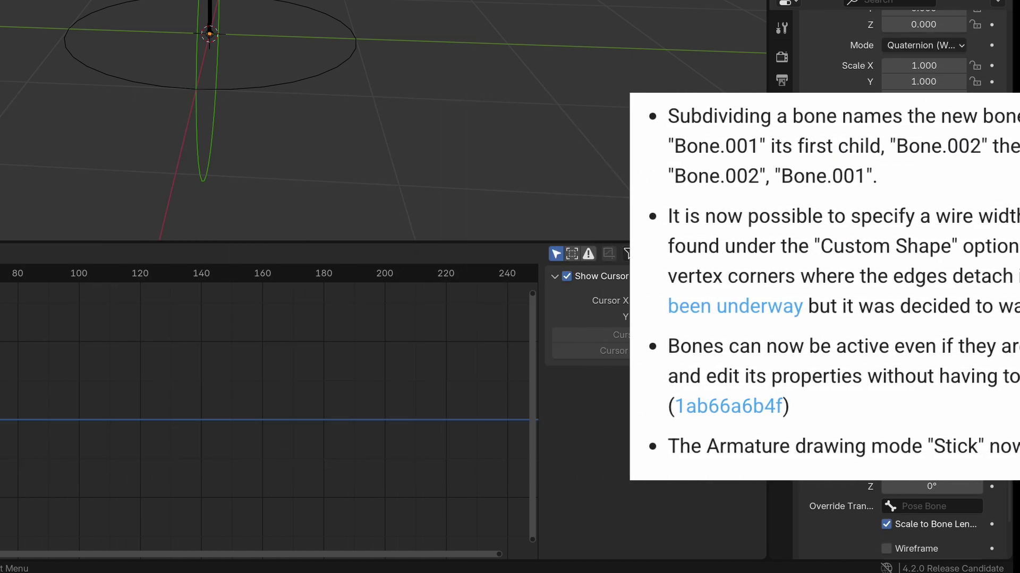
pyautogui.scroll(-2, 915, 332)
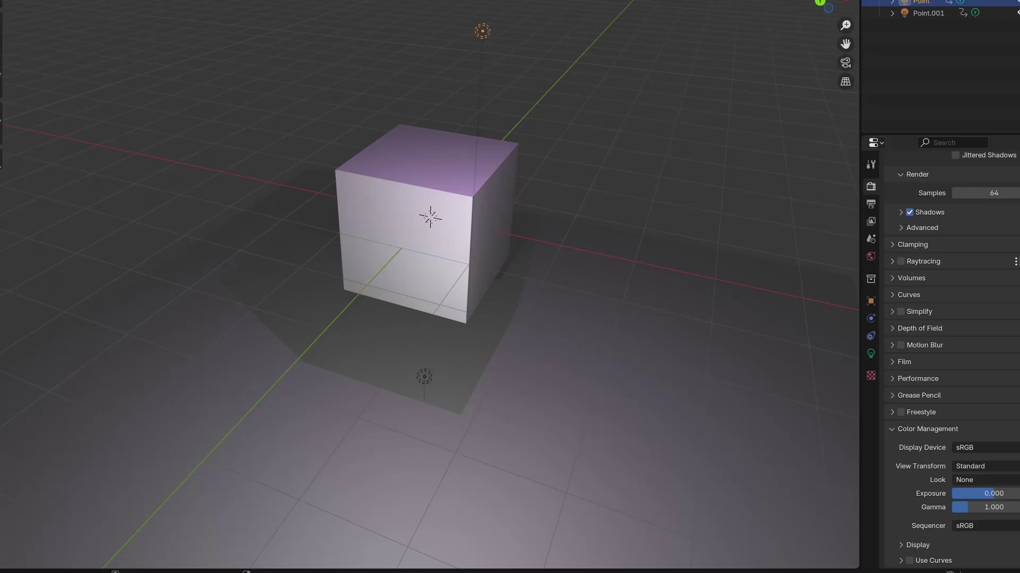
# Step: Try Khronos PBR Neutral as the view transform, then switch it to AgX
pyautogui.click(982, 469)
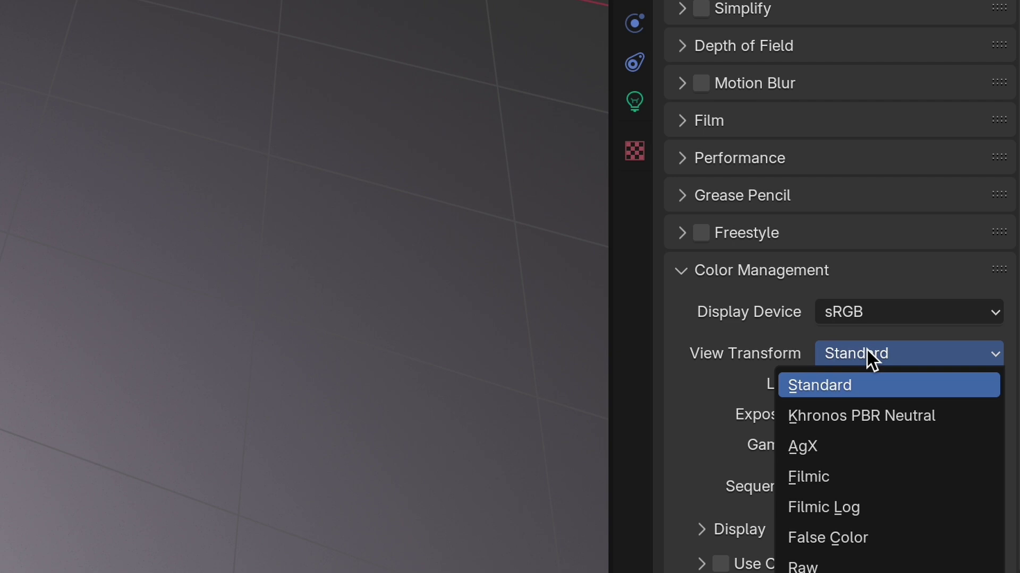
pyautogui.click(834, 427)
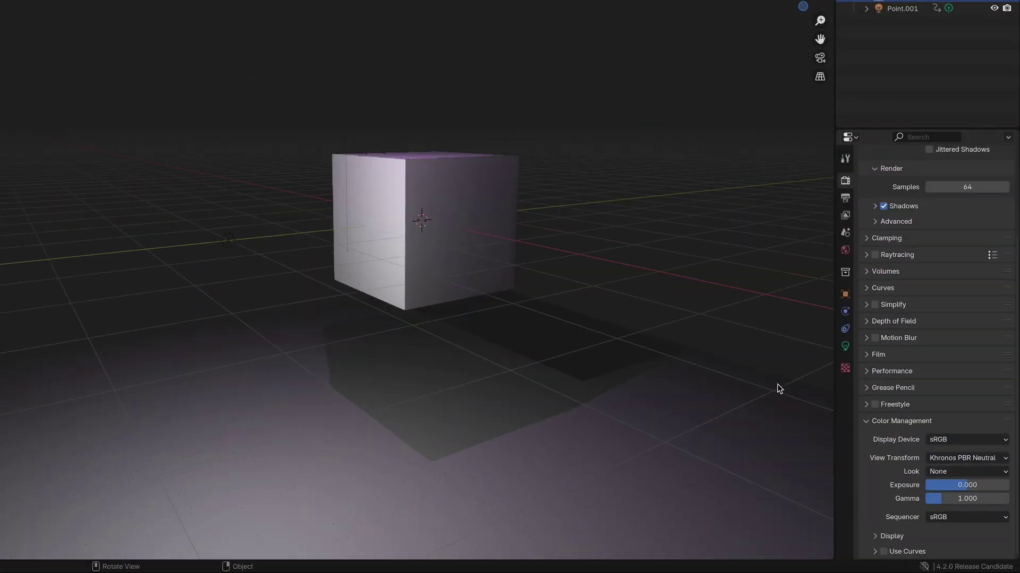
pyautogui.click(969, 460)
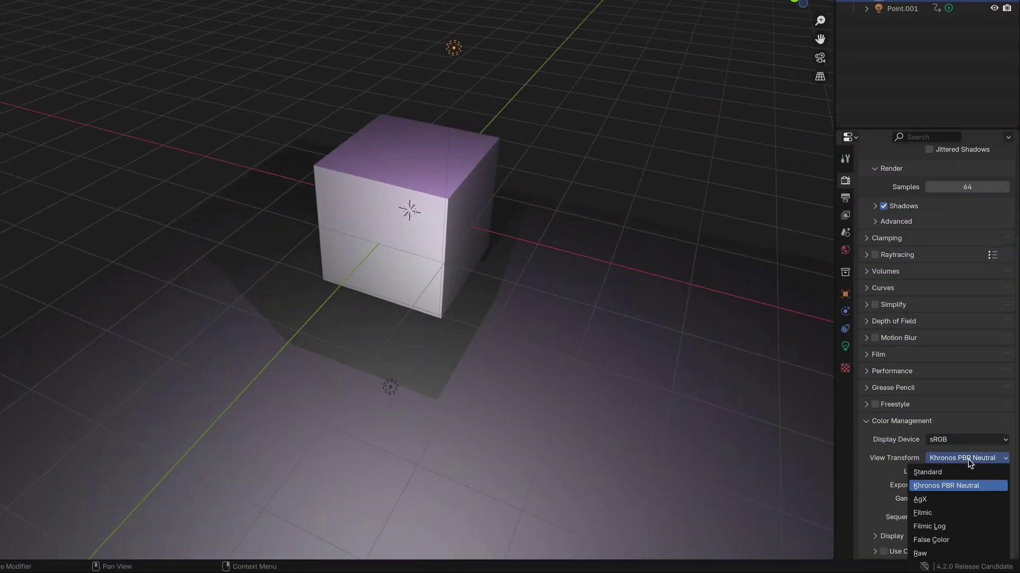
pyautogui.click(927, 499)
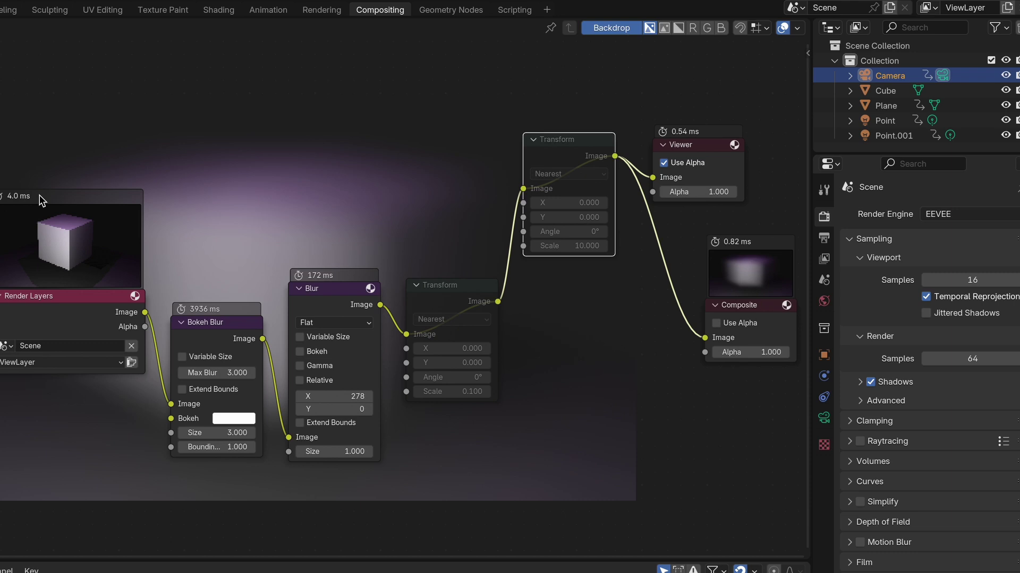
# Step: Select both Transform nodes, unmute the upper one and edit its scale to 100
pyautogui.click(445, 296)
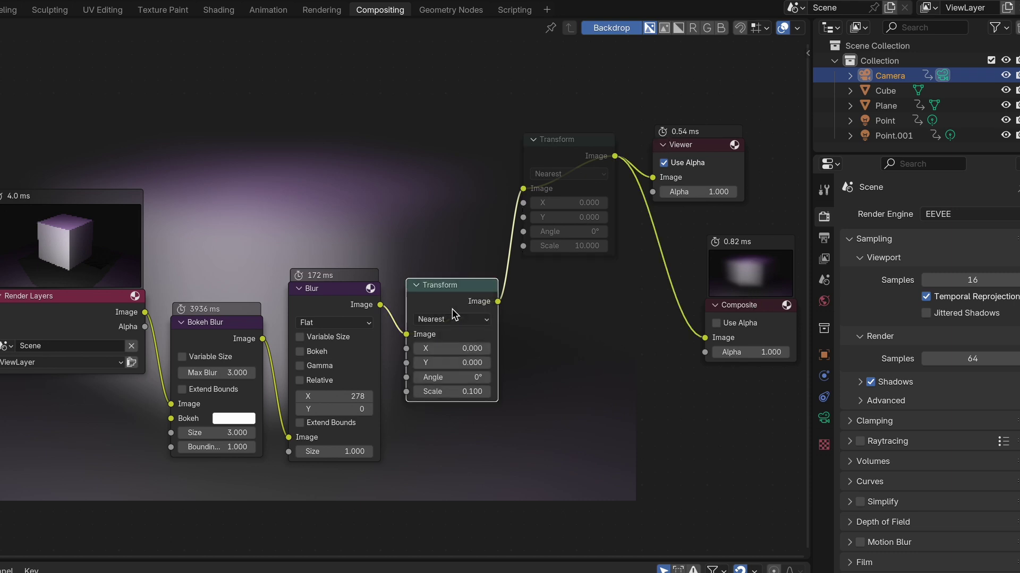
pyautogui.click(563, 162)
pyautogui.press('m')
pyautogui.doubleClick(578, 247)
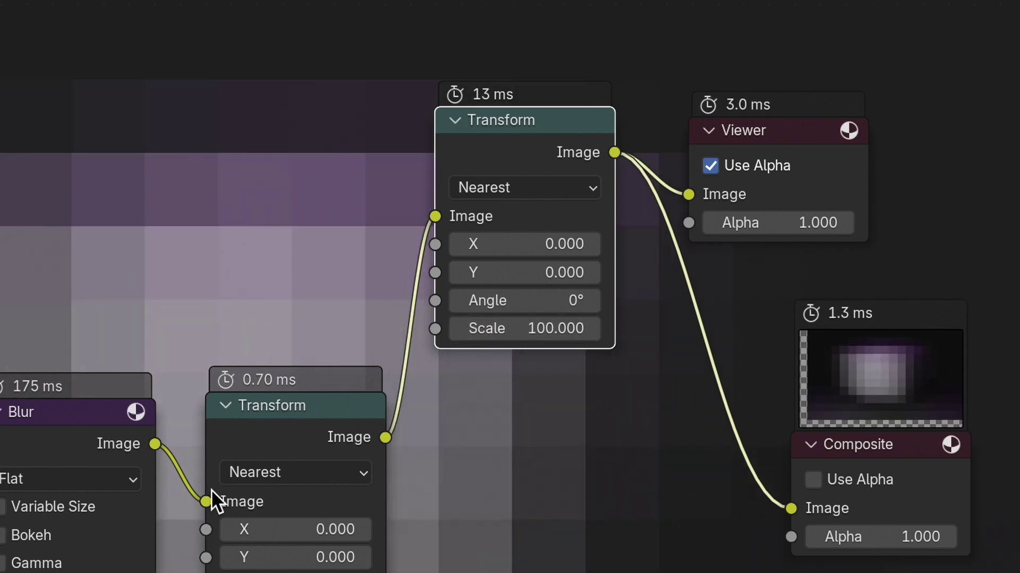
pyautogui.scroll(-5, 547, 308)
pyautogui.scroll(-5, 547, 308)
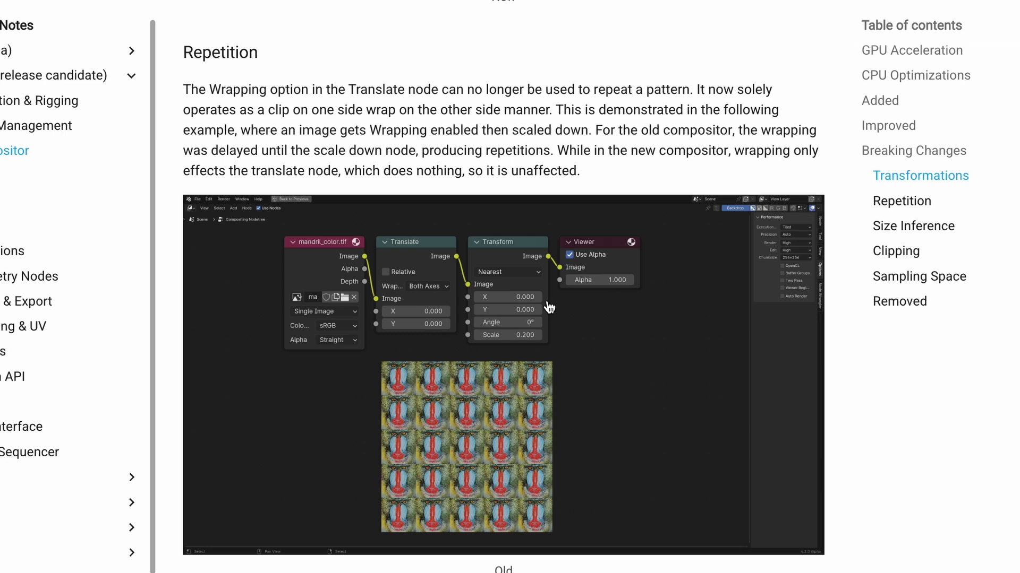
pyautogui.scroll(-1, 547, 307)
pyautogui.scroll(-1, 548, 308)
pyautogui.scroll(-1, 547, 308)
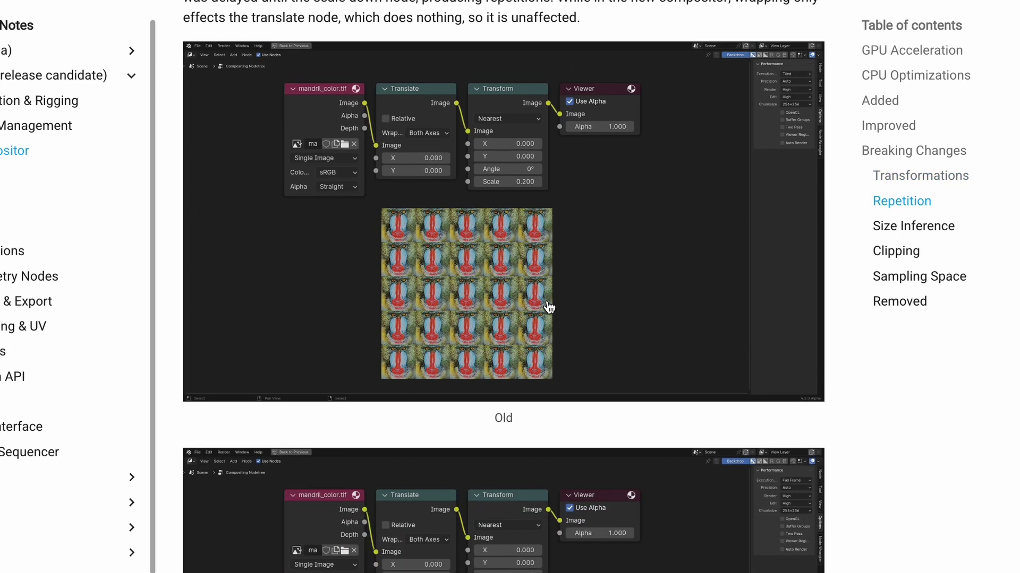
pyautogui.scroll(-1, 546, 308)
pyautogui.scroll(-1, 547, 308)
pyautogui.scroll(-1, 548, 308)
pyautogui.scroll(-1, 548, 307)
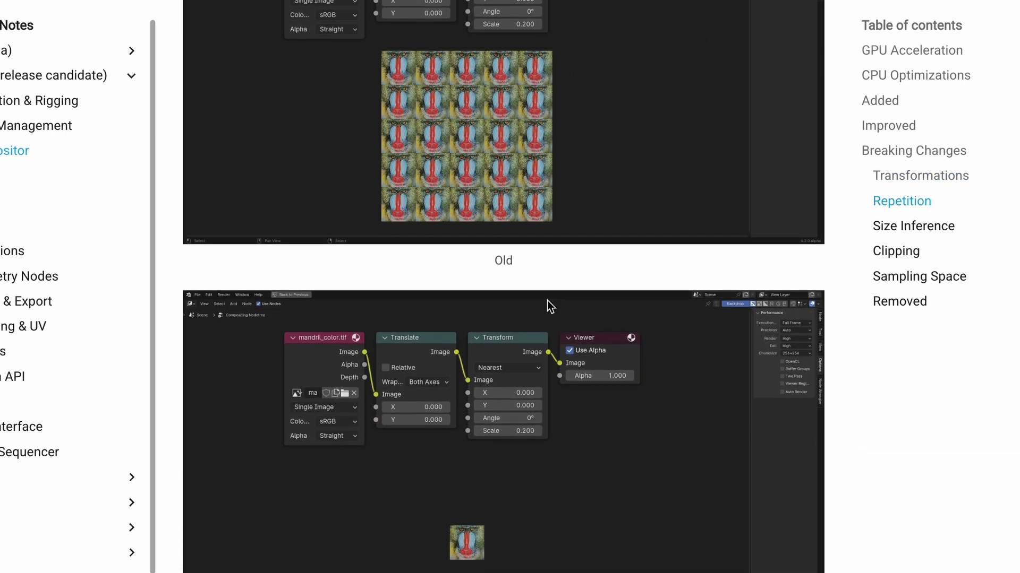
pyautogui.scroll(-1, 547, 308)
pyautogui.scroll(-1, 548, 308)
pyautogui.scroll(-1, 547, 308)
pyautogui.scroll(-1, 547, 308)
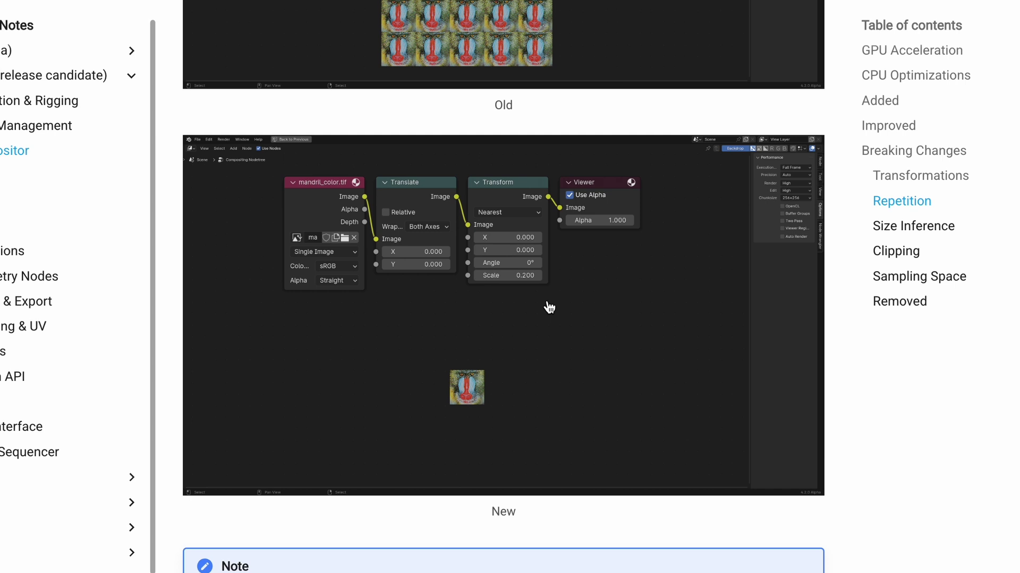
pyautogui.scroll(-1, 548, 308)
pyautogui.scroll(-1, 549, 308)
pyautogui.scroll(-1, 549, 307)
pyautogui.scroll(-1, 549, 307)
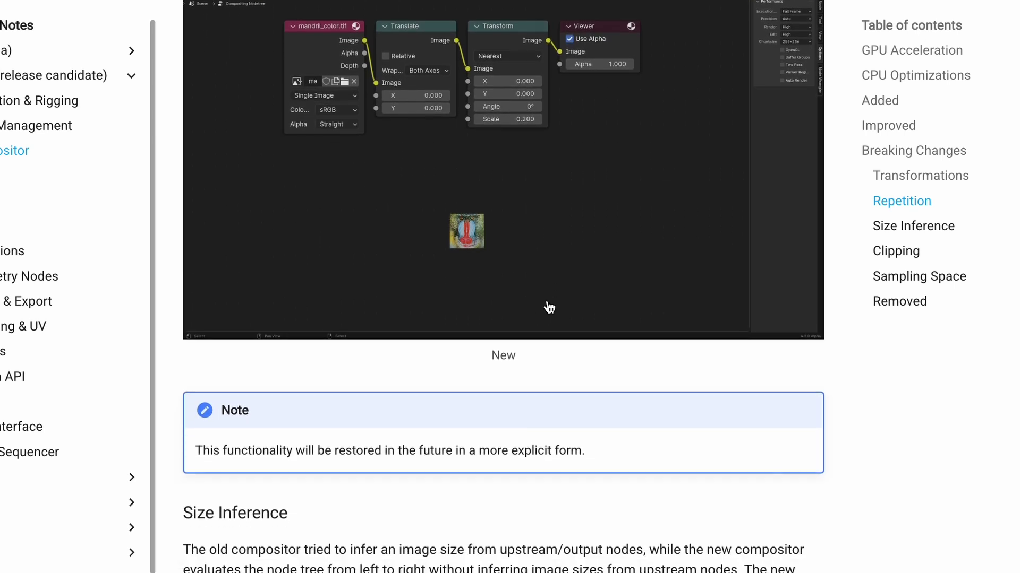
pyautogui.scroll(-1, 549, 307)
pyautogui.scroll(-10, 548, 307)
pyautogui.scroll(-6, 549, 307)
pyautogui.scroll(-2, 549, 307)
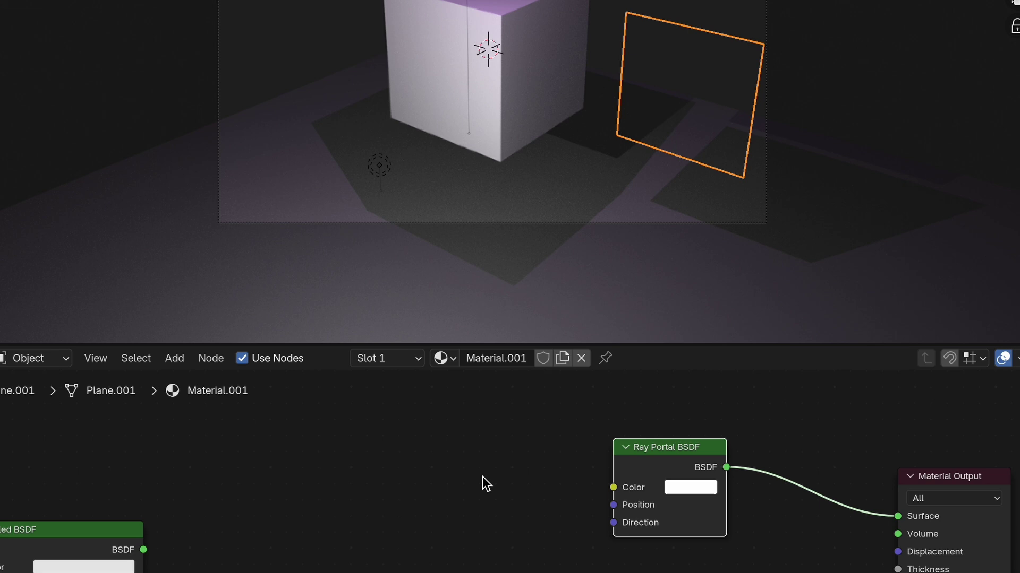
# Step: Add a Geometry input node to the portal material
pyautogui.click(473, 476)
pyautogui.write('geometry')
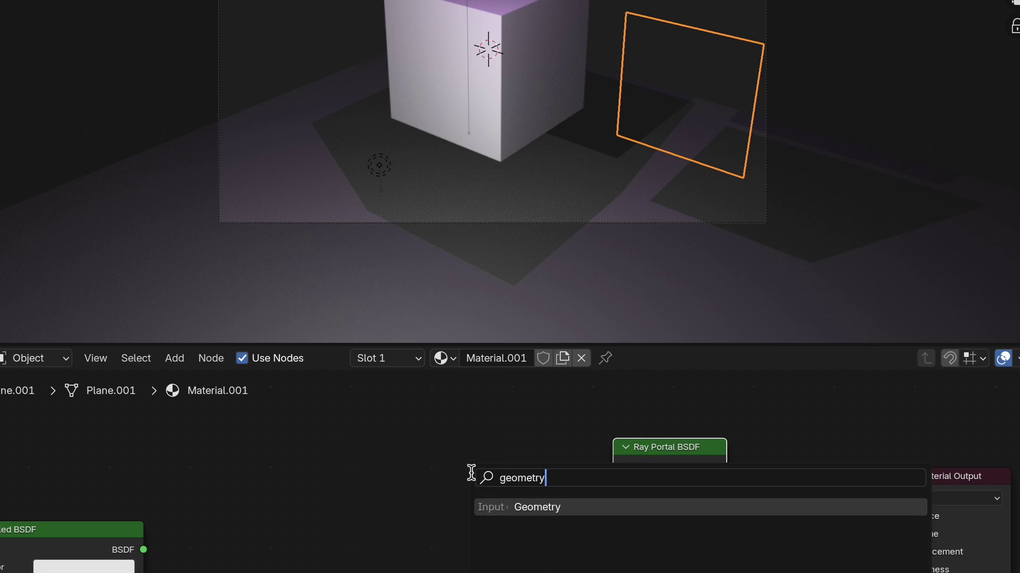
pyautogui.press('Return')
pyautogui.click(380, 444)
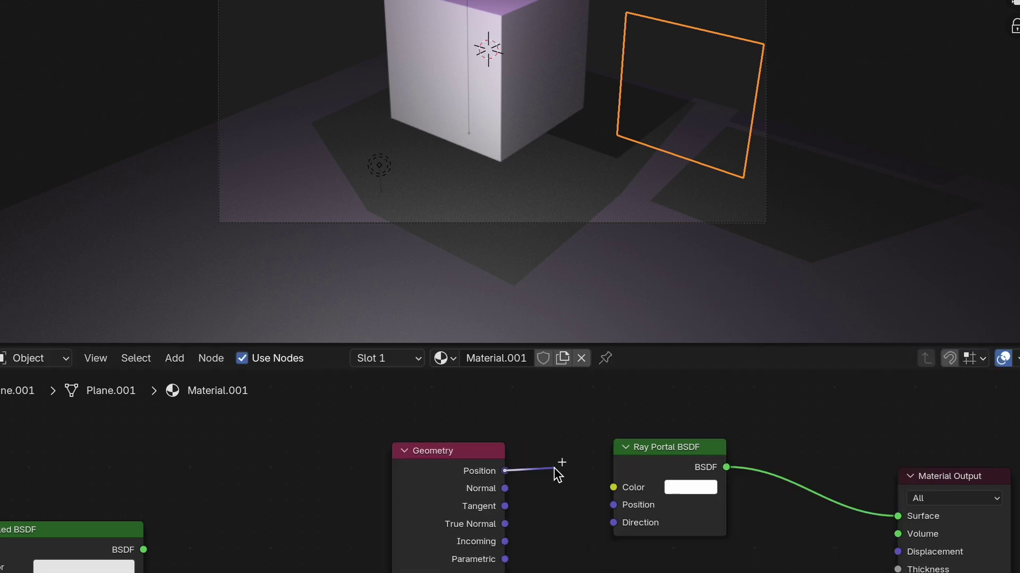
# Step: Route Position through a Vector Math Add into the Ray Portal Position, offset (0, 7.6, 3.4)
pyautogui.moveTo(555, 469); pyautogui.dragTo(554, 471)
pyautogui.write('ve')
pyautogui.write('tor ma')
pyautogui.press('Return')
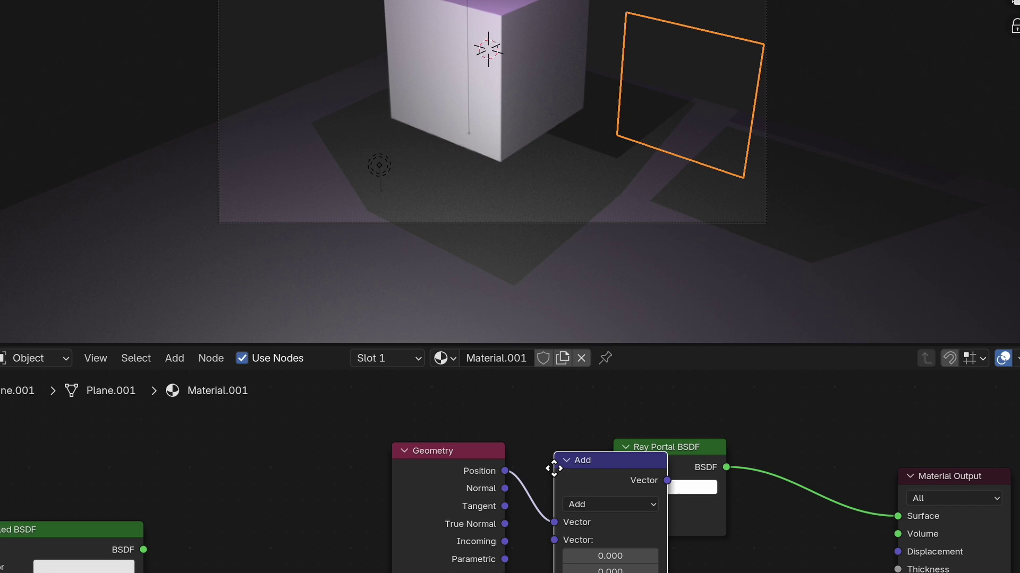
pyautogui.click(510, 478)
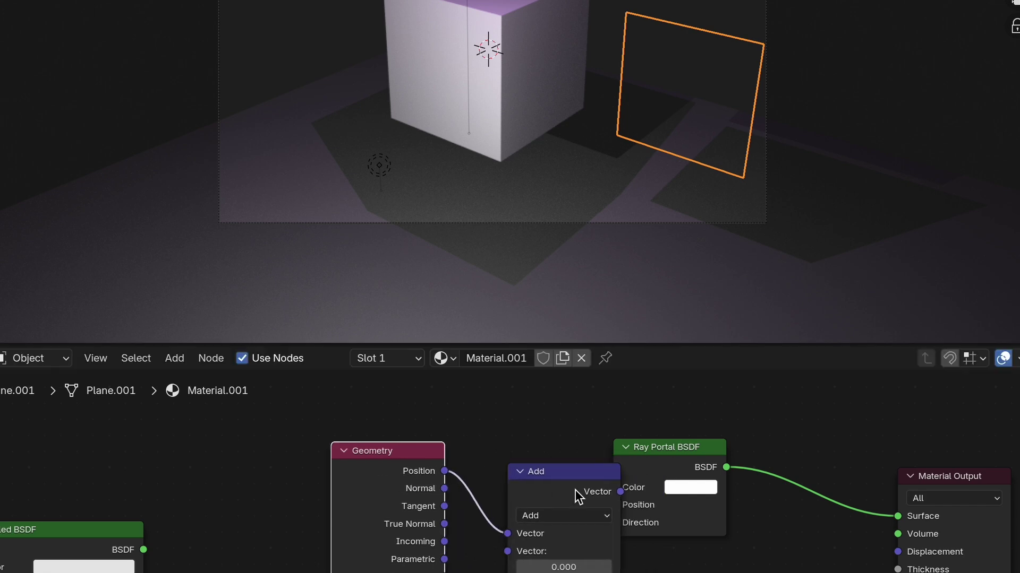
pyautogui.moveTo(600, 434); pyautogui.dragTo(616, 447)
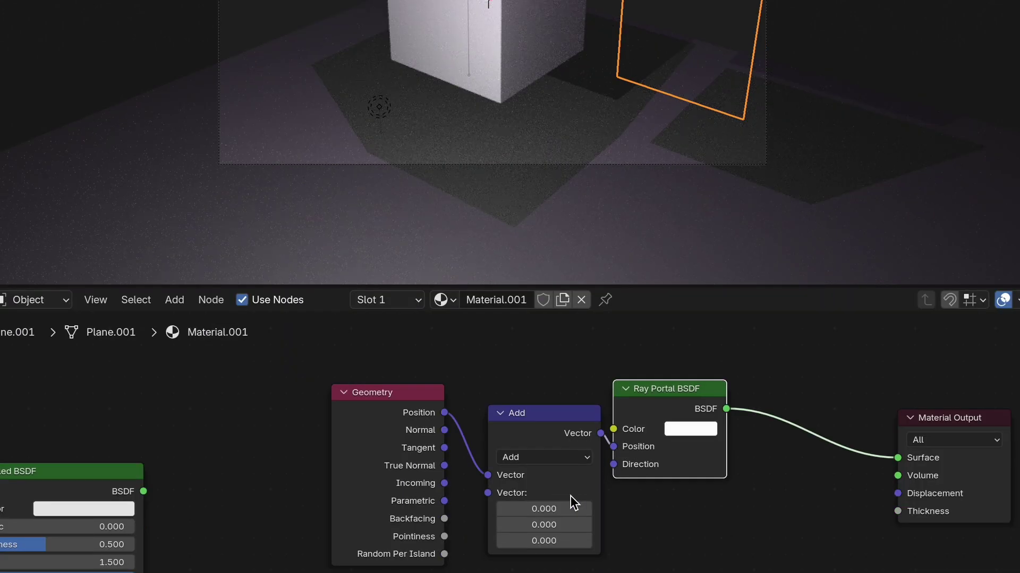
pyautogui.moveTo(544, 519); pyautogui.dragTo(539, 527)
pyautogui.write('7.600')
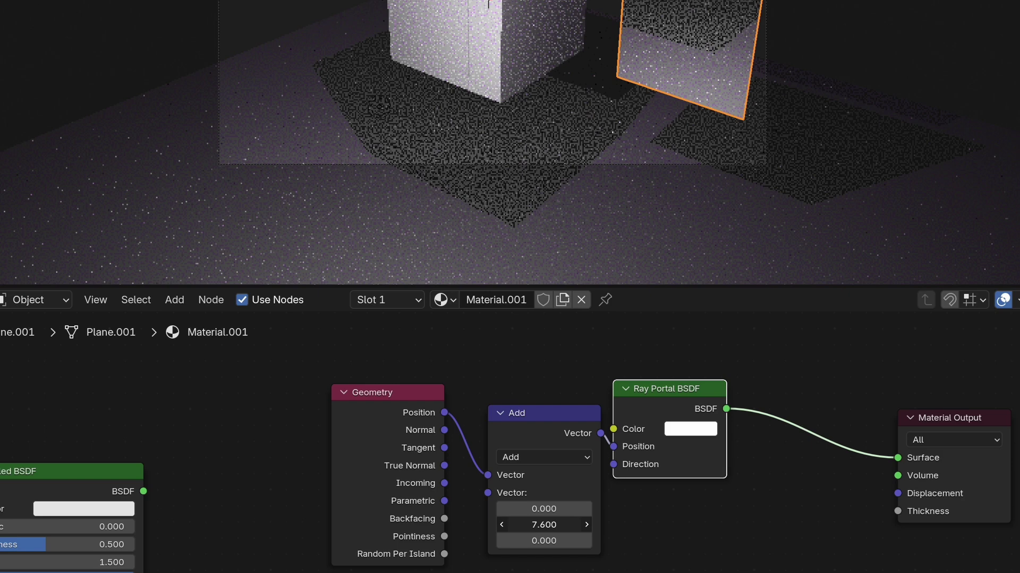
pyautogui.moveTo(544, 541); pyautogui.dragTo(532, 540)
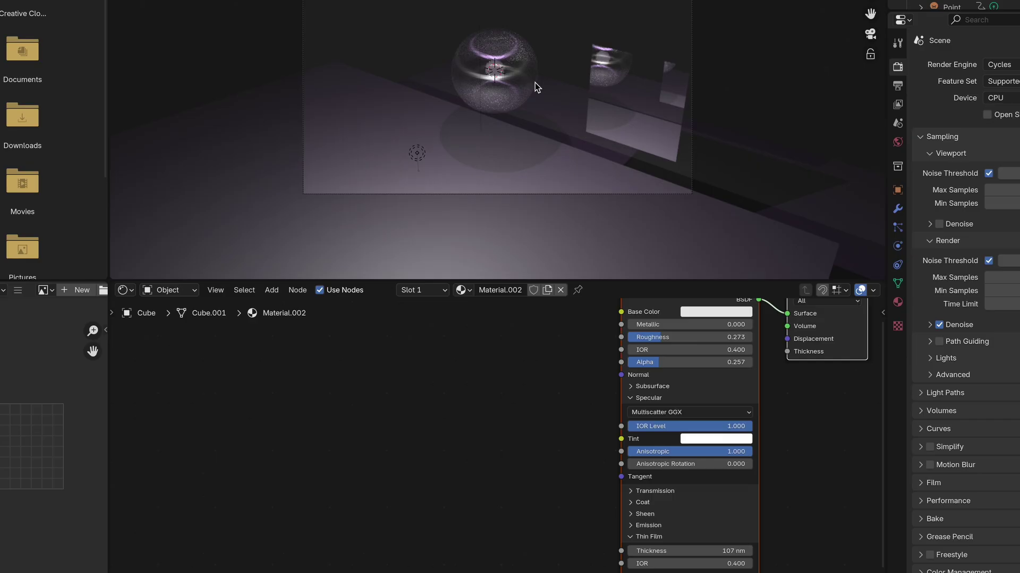
pyautogui.hscroll(3, 635, 437)
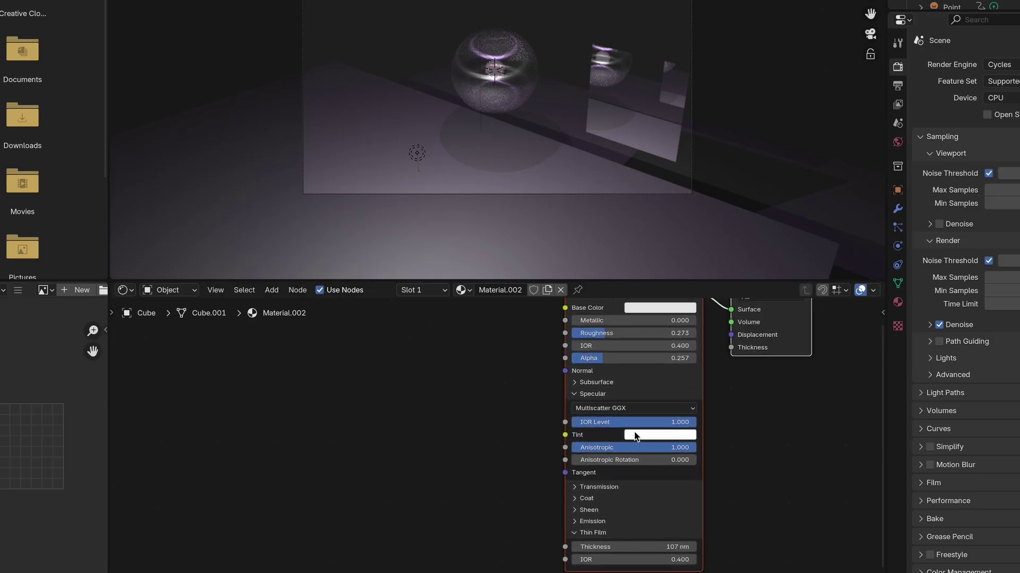
pyautogui.scroll(3, 636, 437)
pyautogui.scroll(-3, 635, 436)
pyautogui.scroll(-2, 636, 437)
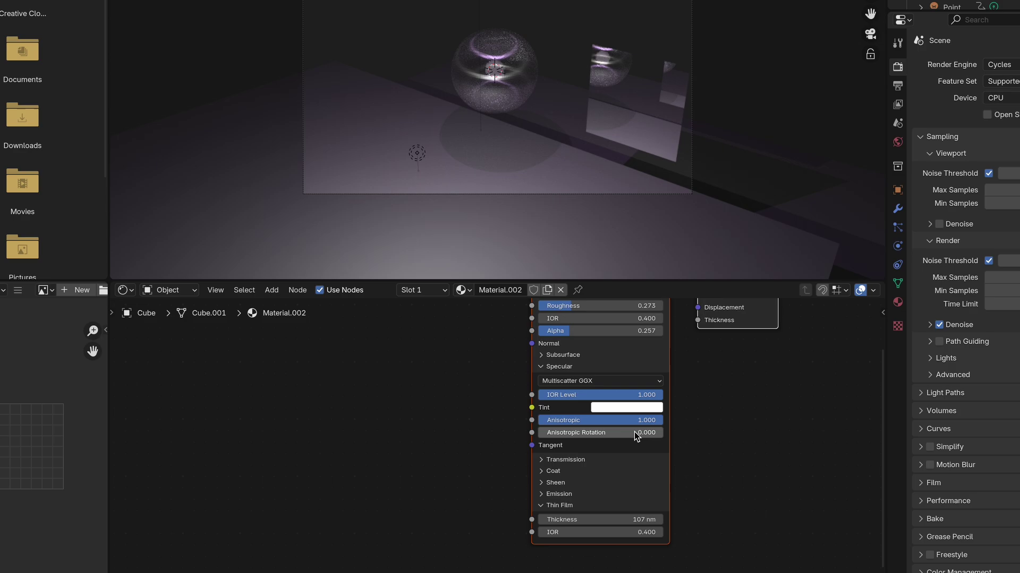
pyautogui.scroll(2, 635, 436)
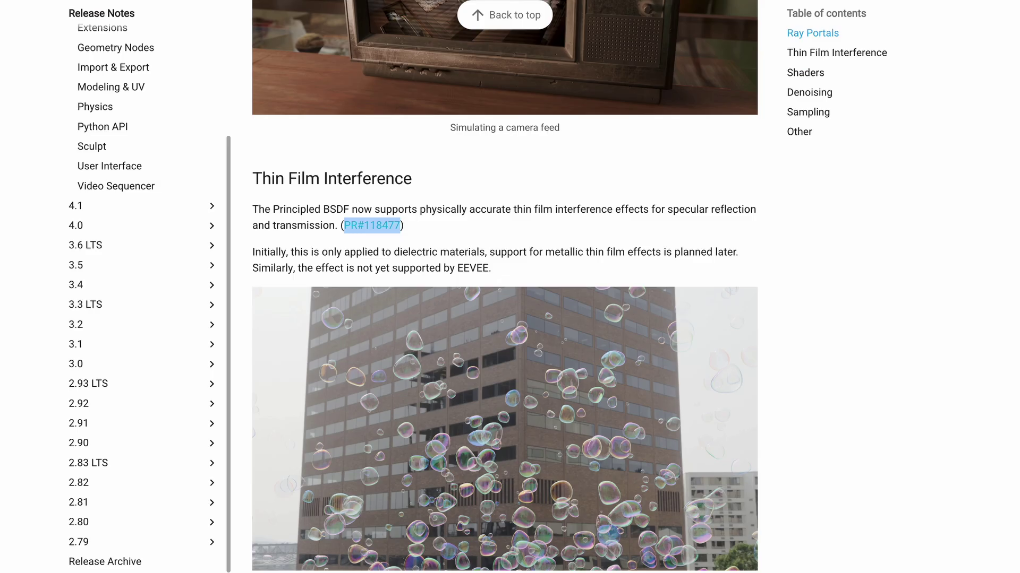
pyautogui.scroll(1, 807, 312)
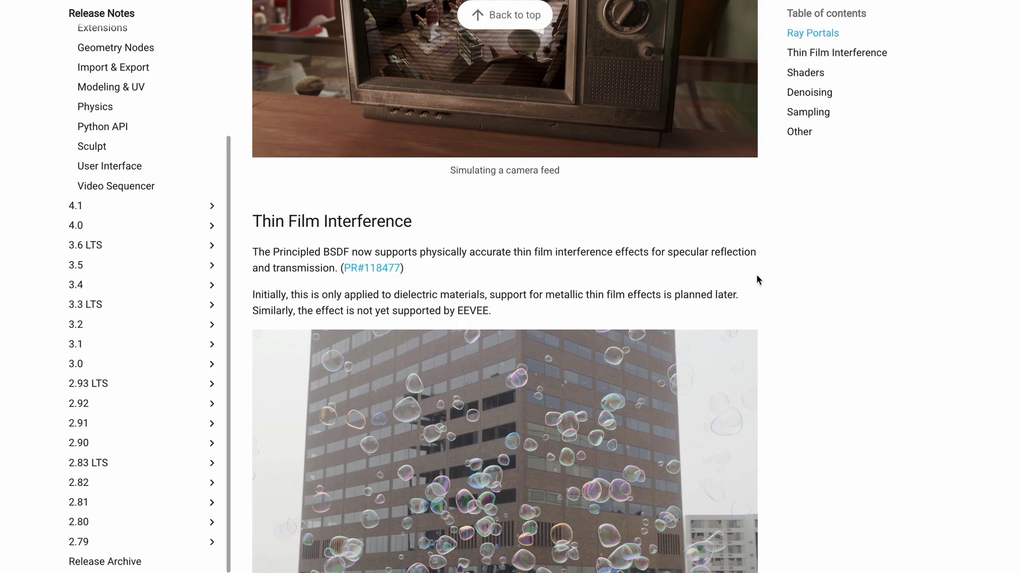
pyautogui.scroll(-2, 756, 275)
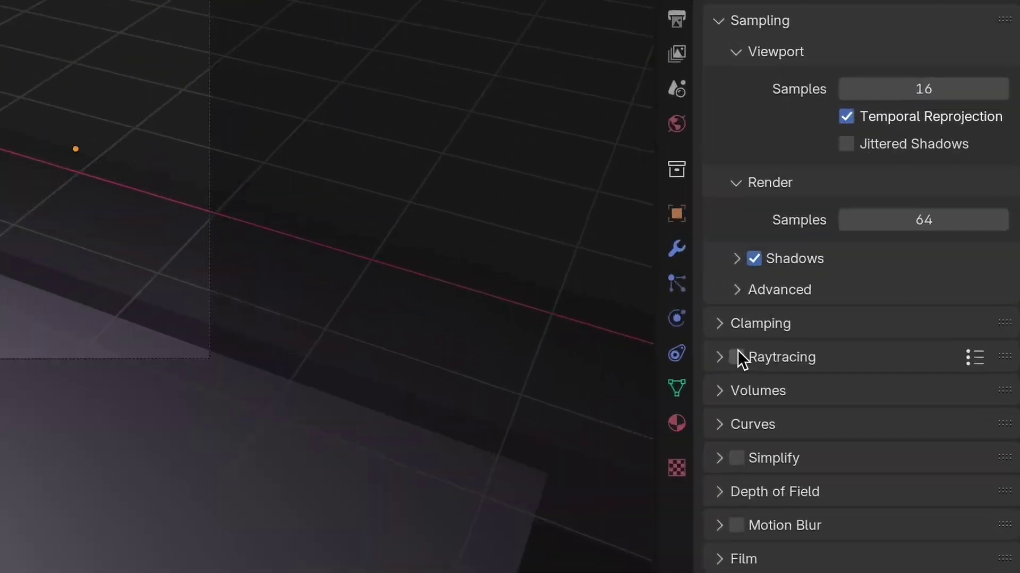
# Step: Enable EEVEE raytracing, set roughness to 0, view through the camera, and switch to Cycles
pyautogui.click(864, 460)
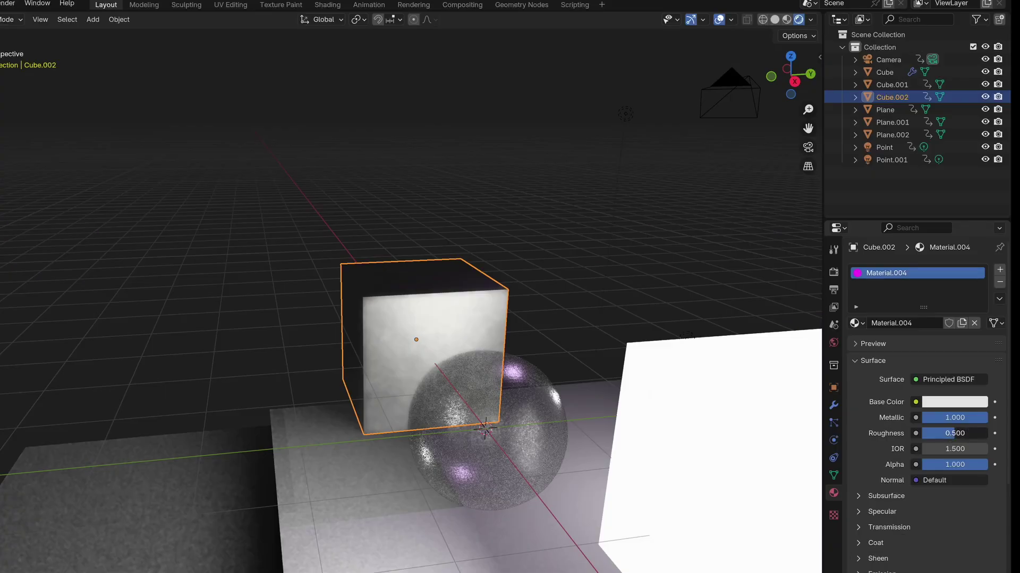
pyautogui.write('0.500')
pyautogui.press('Return')
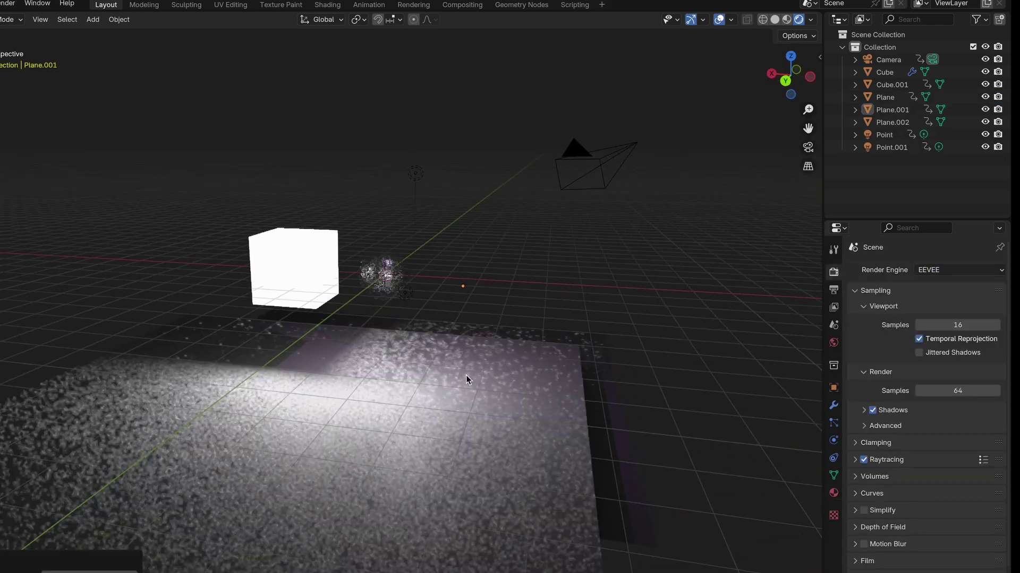
pyautogui.press('KP_0')
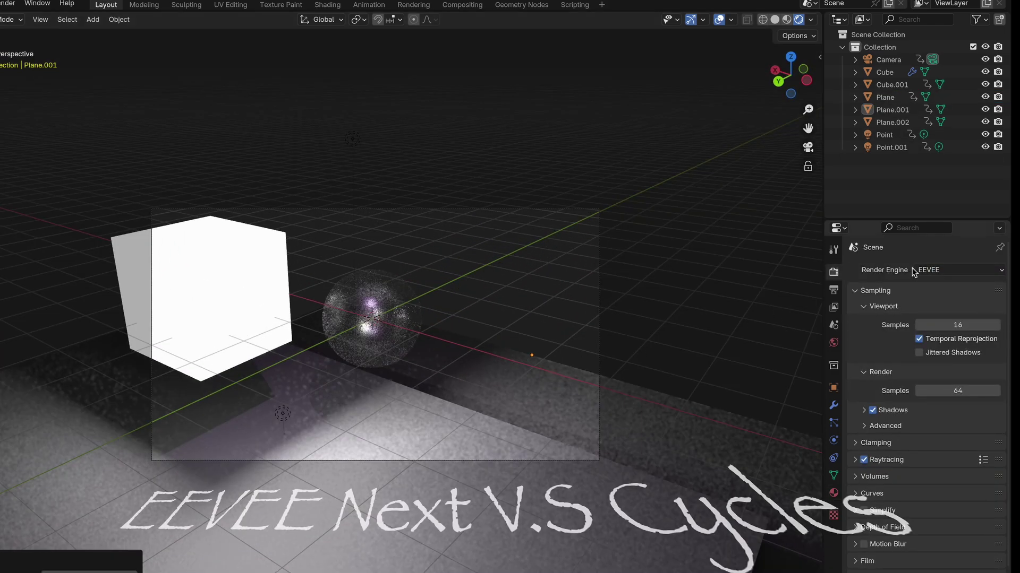
pyautogui.click(927, 312)
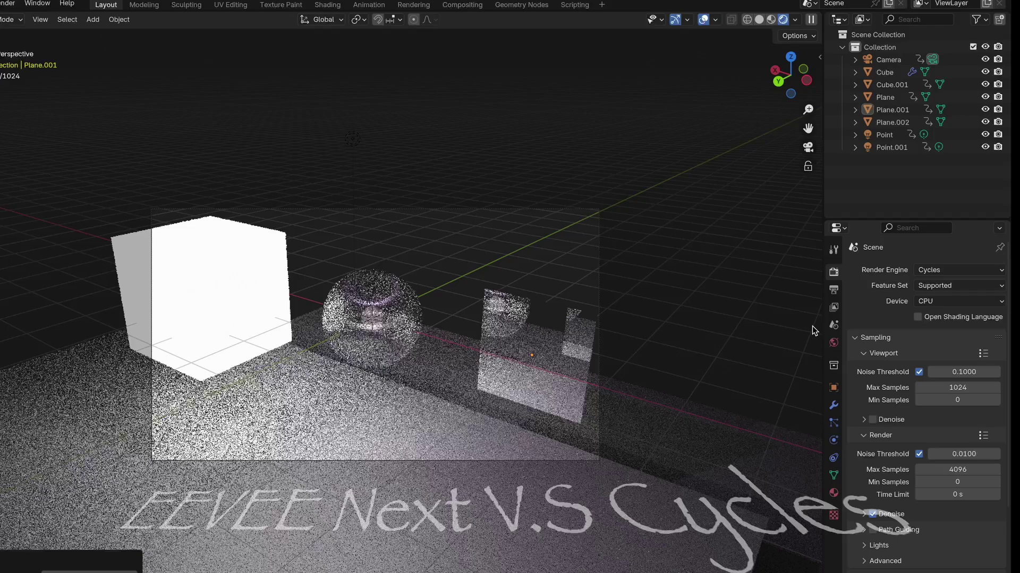
pyautogui.scroll(-5, 484, 313)
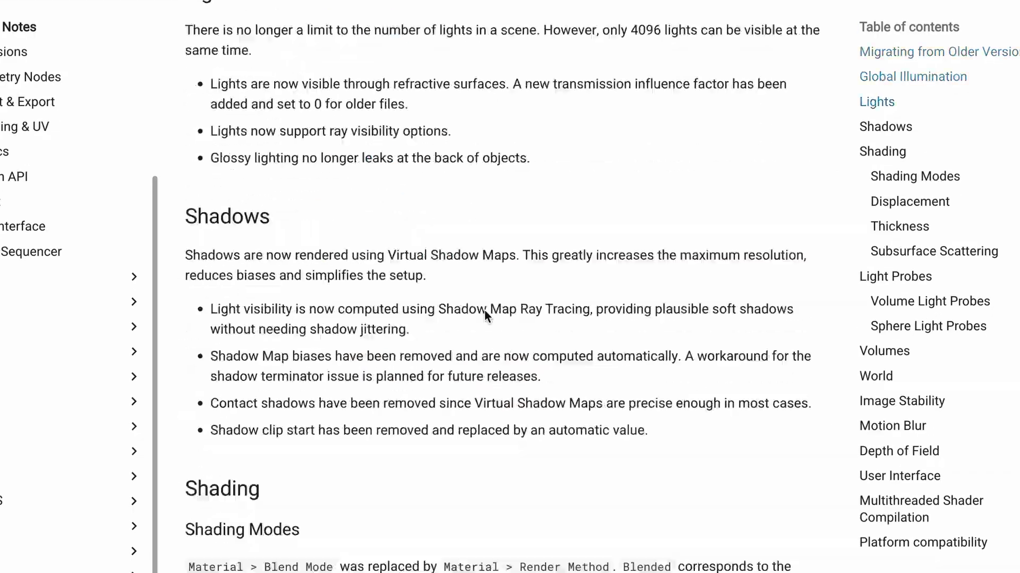
pyautogui.scroll(-5, 485, 312)
pyautogui.scroll(-5, 485, 312)
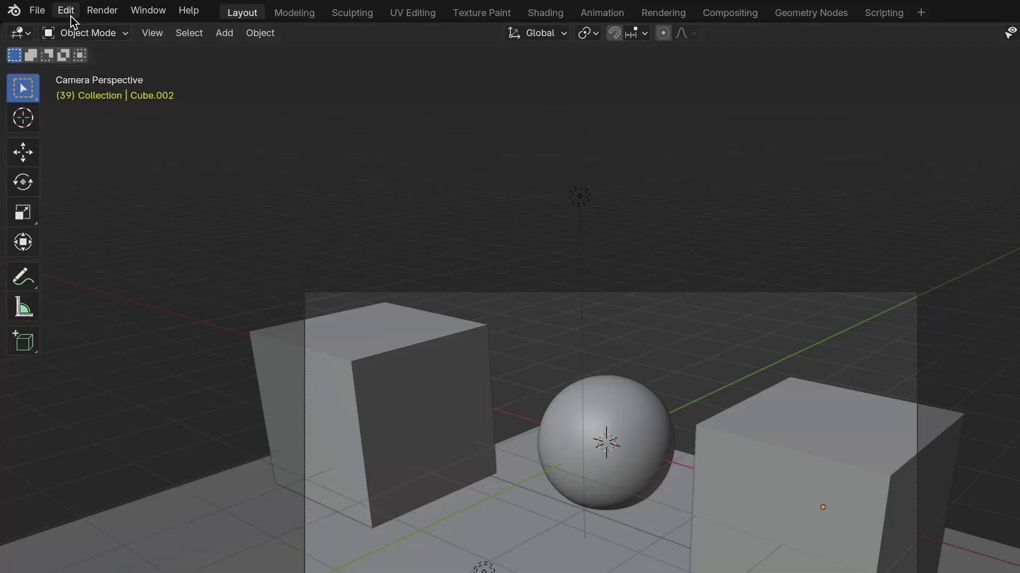
# Step: Open Preferences at Add-ons, then the Get Extensions online access notice
pyautogui.click(71, 16)
pyautogui.click(100, 230)
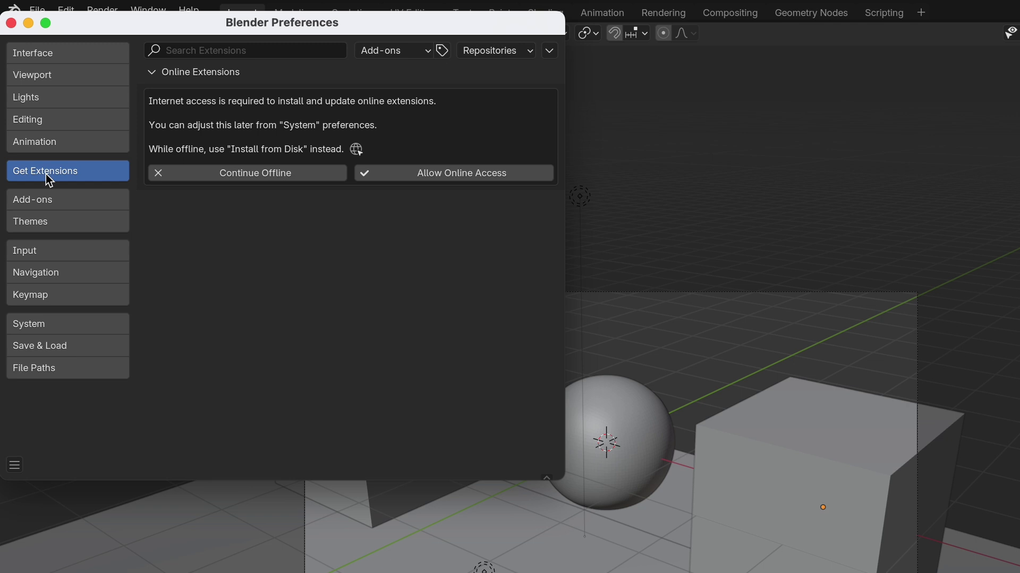
pyautogui.click(43, 199)
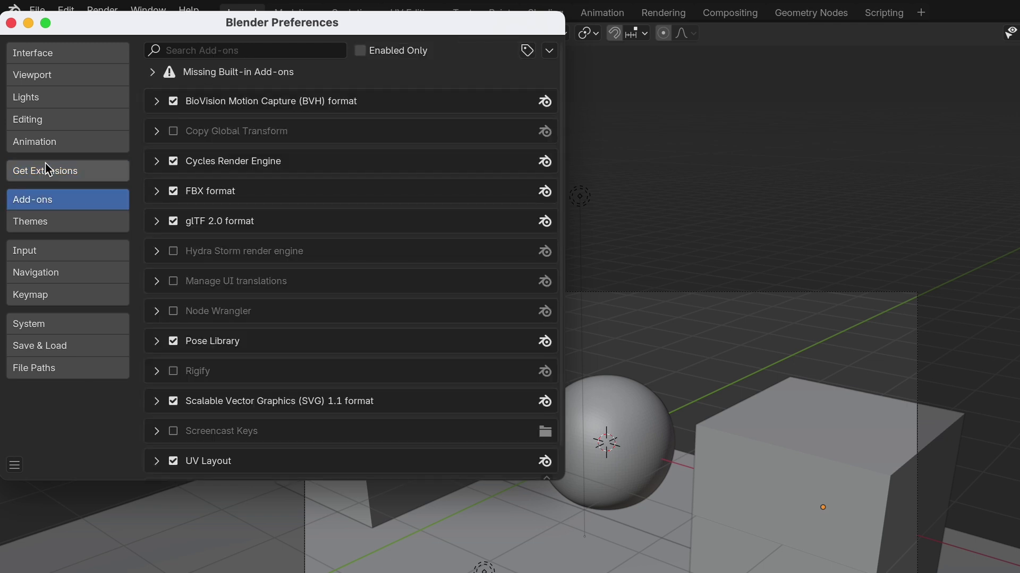
pyautogui.click(48, 171)
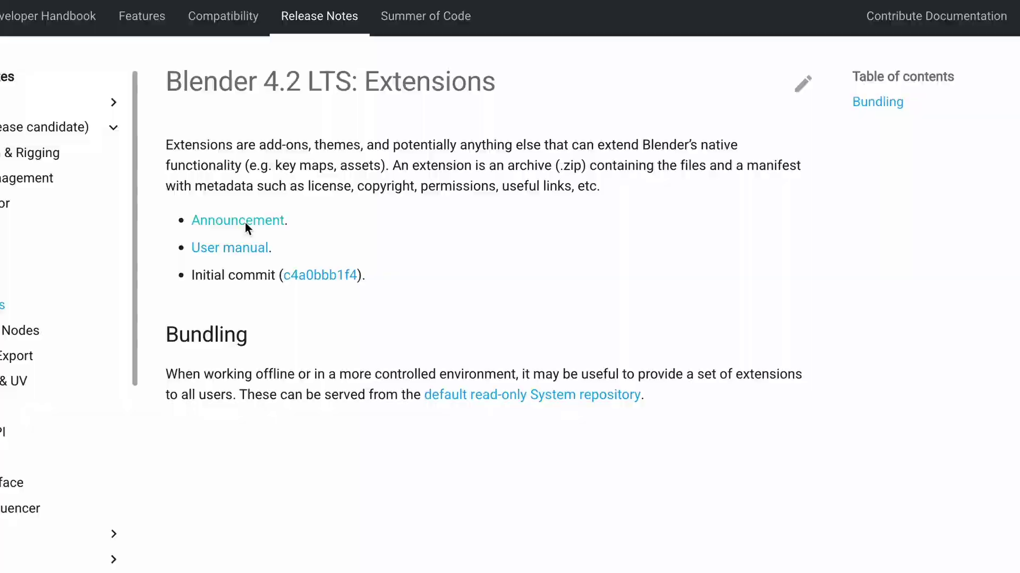
# Step: Open the extensions announcement article
pyautogui.click(245, 222)
pyautogui.scroll(-2, 352, 196)
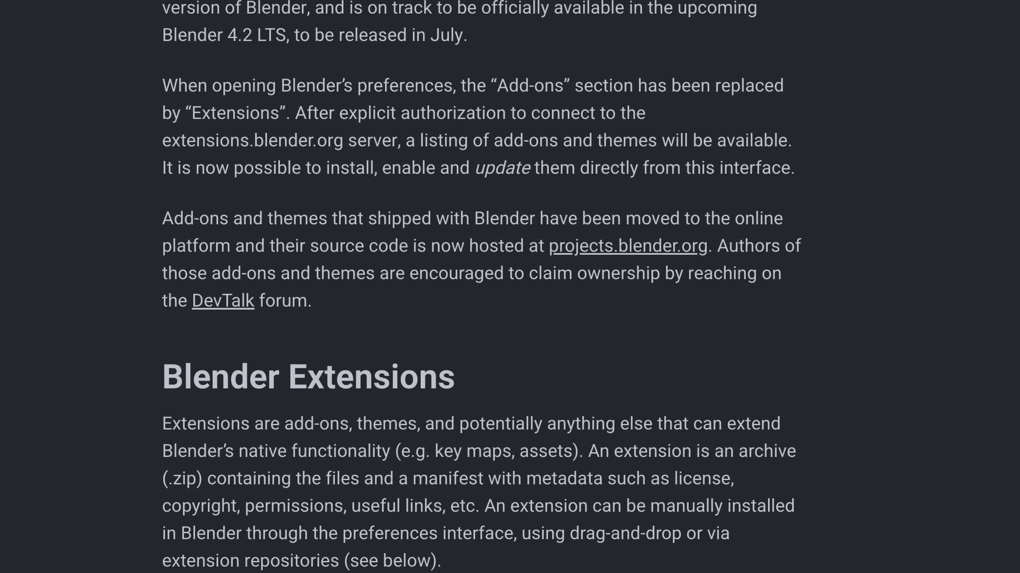
pyautogui.scroll(-3, 478, 287)
pyautogui.scroll(-3, 478, 287)
pyautogui.scroll(-2, 478, 287)
pyautogui.scroll(-3, 478, 287)
pyautogui.scroll(-3, 478, 287)
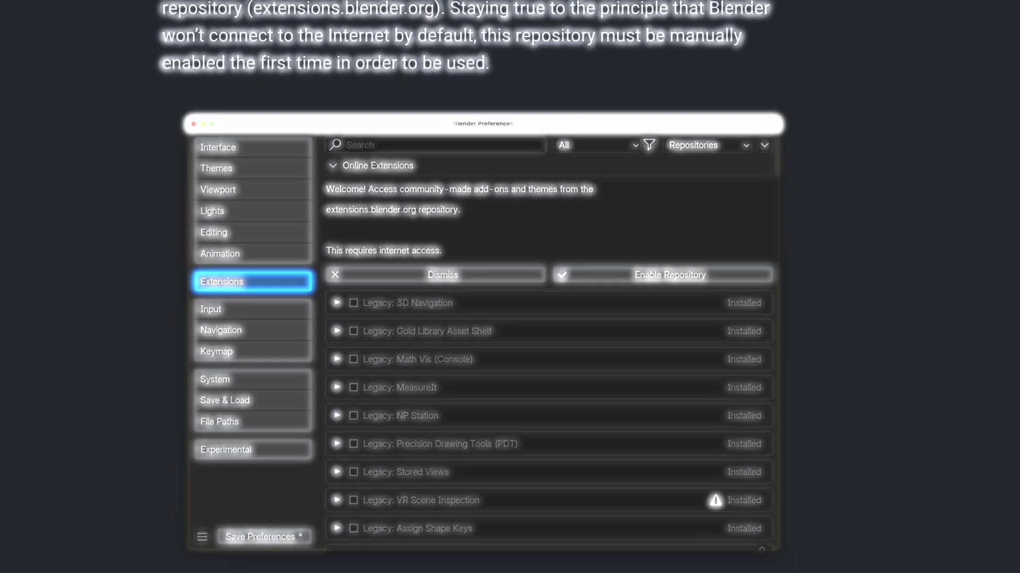
pyautogui.scroll(-3, 478, 288)
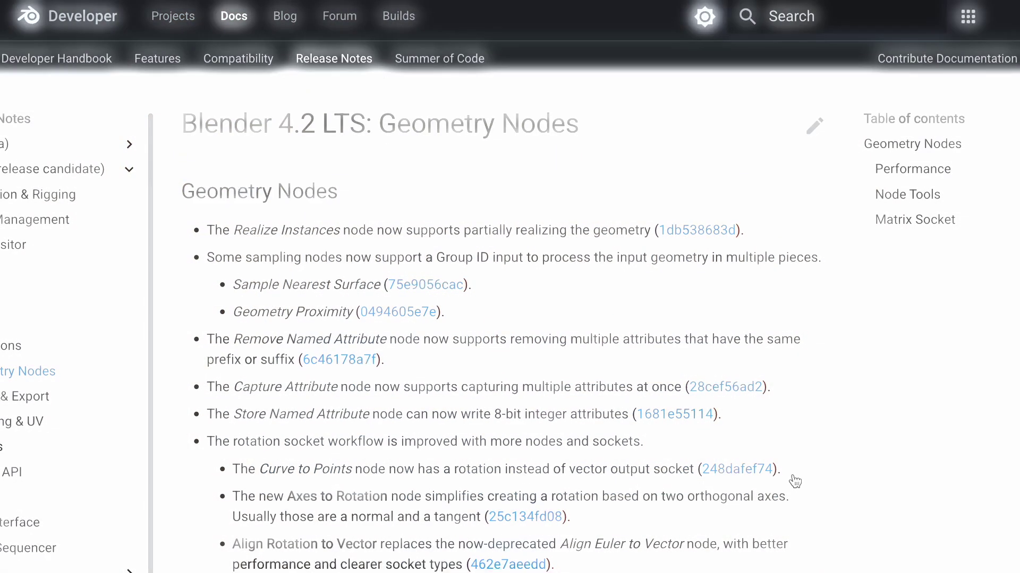
pyautogui.scroll(-1, 510, 319)
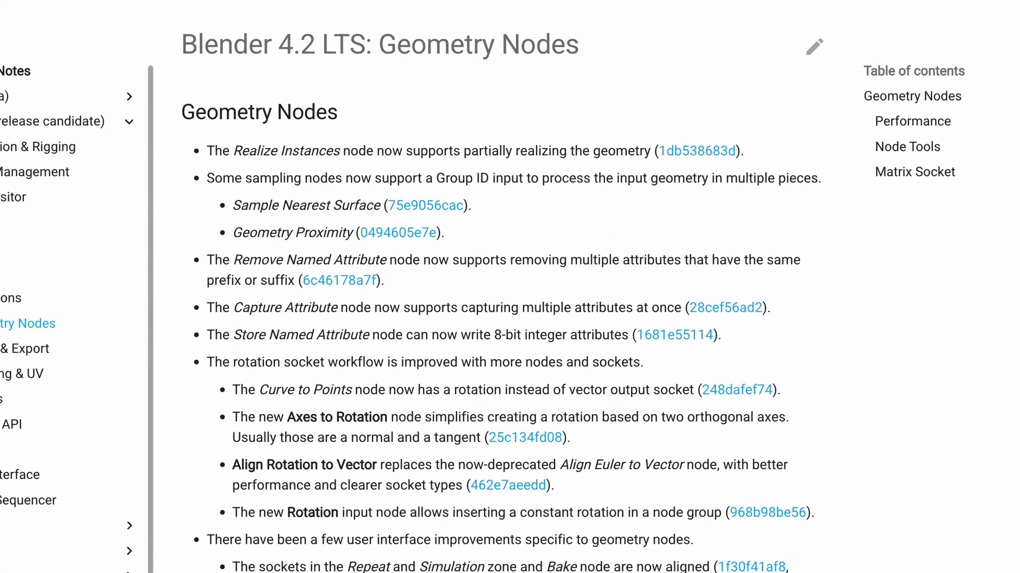
pyautogui.scroll(-2, 509, 319)
pyautogui.scroll(-2, 511, 319)
pyautogui.scroll(-2, 510, 319)
pyautogui.scroll(-2, 510, 320)
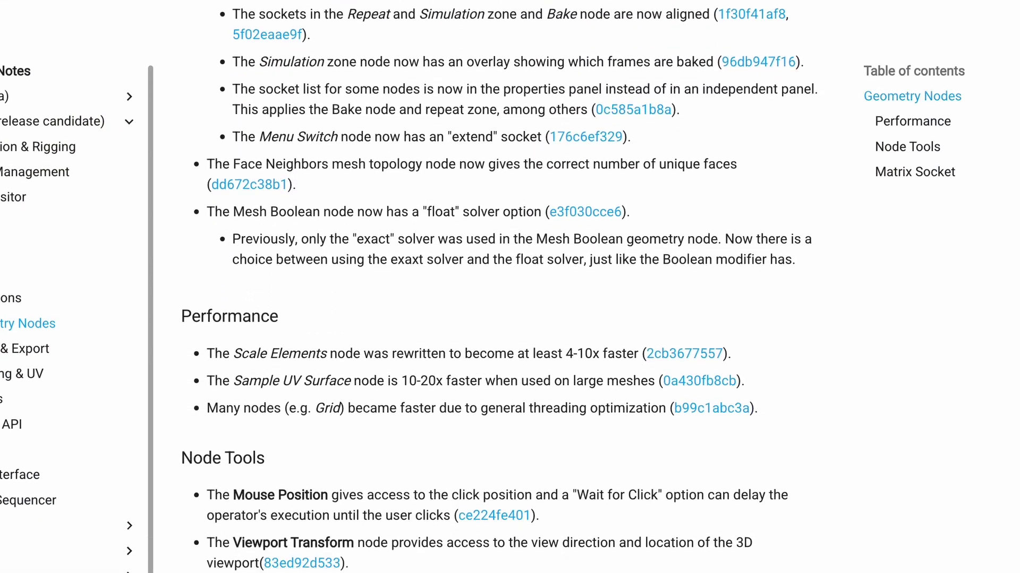
pyautogui.scroll(-2, 510, 319)
pyautogui.scroll(-2, 510, 319)
pyautogui.scroll(-2, 509, 319)
pyautogui.scroll(-2, 510, 318)
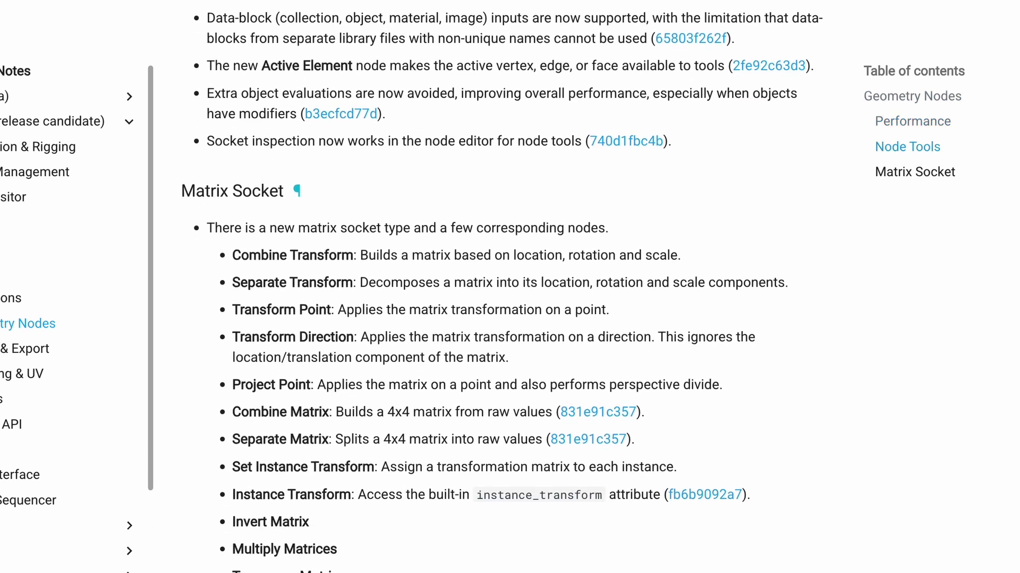
pyautogui.scroll(-1, 510, 319)
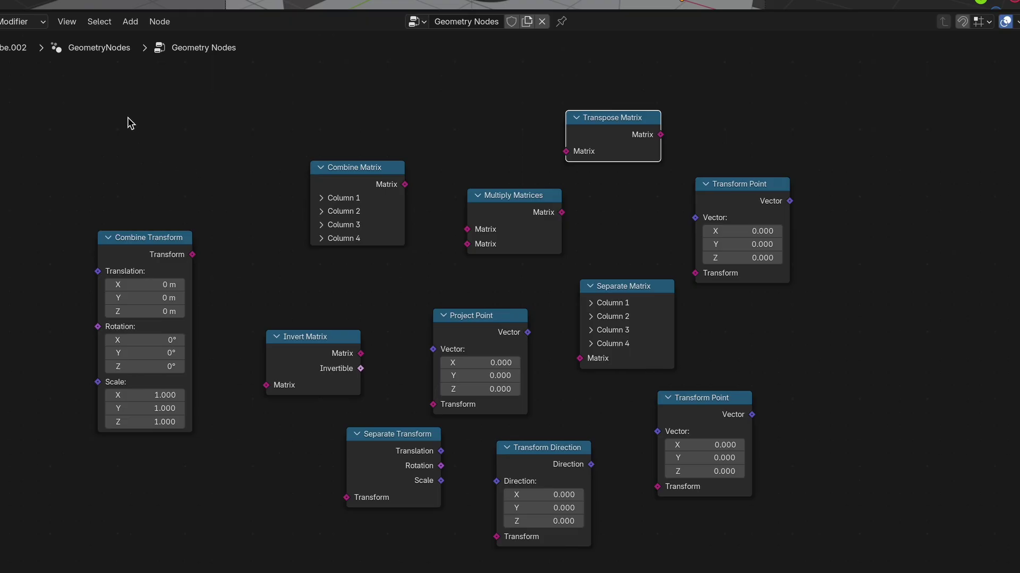
# Step: Delete the Separate Matrix and Transform nodes, then search the Add menu for 'mouse position'
pyautogui.moveTo(95, 92); pyautogui.dragTo(870, 567)
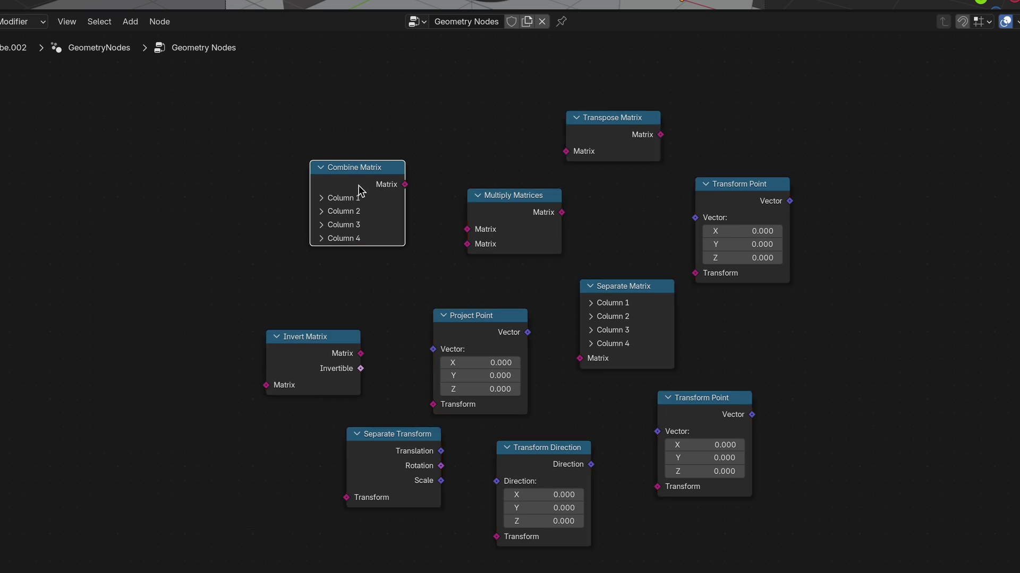
pyautogui.press('Delete')
pyautogui.click(389, 462)
pyautogui.press('Delete')
pyautogui.press('Delete')
pyautogui.press('Delete')
pyautogui.press('Delete')
pyautogui.press('Delete')
pyautogui.click(591, 302)
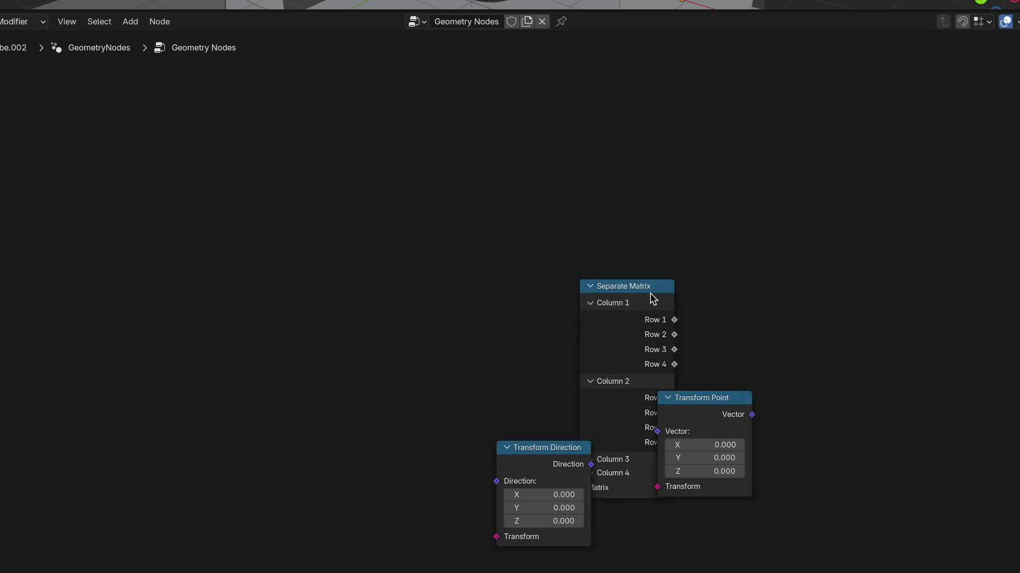
pyautogui.press('Delete')
pyautogui.press('Delete')
pyautogui.click(745, 399)
pyautogui.press('Delete')
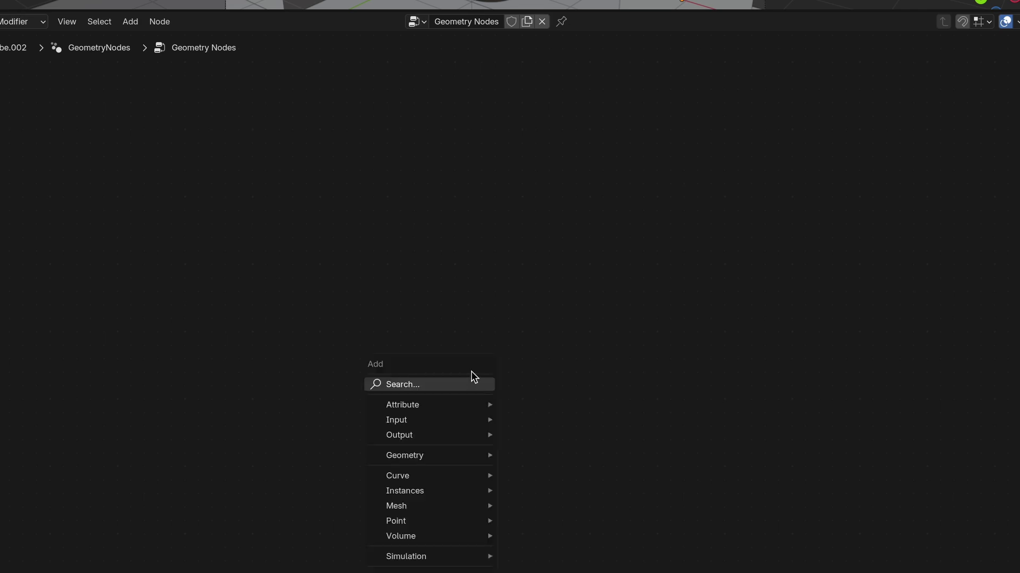
pyautogui.click(470, 379)
pyautogui.write('mouse p')
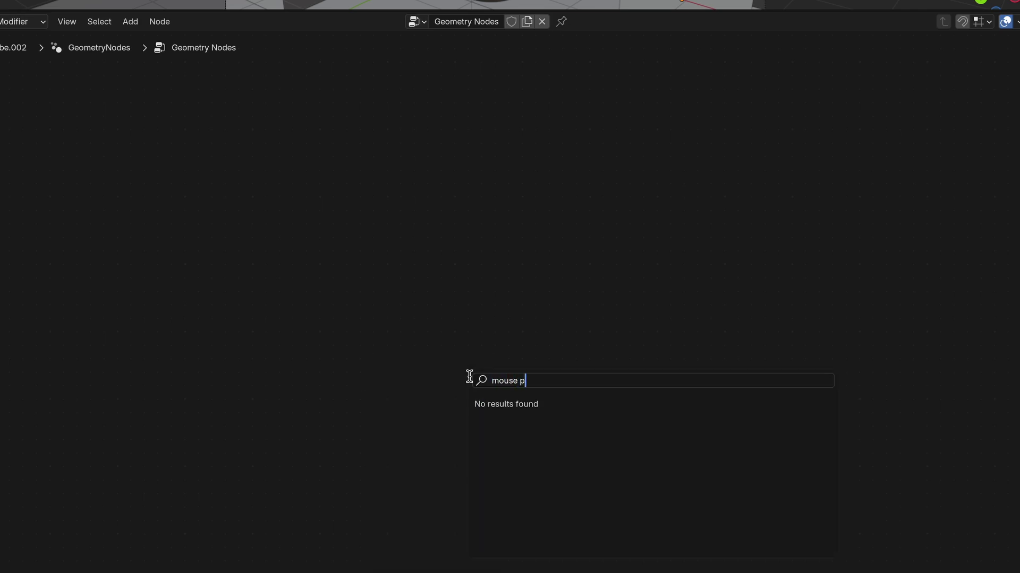
pyautogui.write('osition!@@!!!#12389t247t8wegyhaioqiahgaoe')
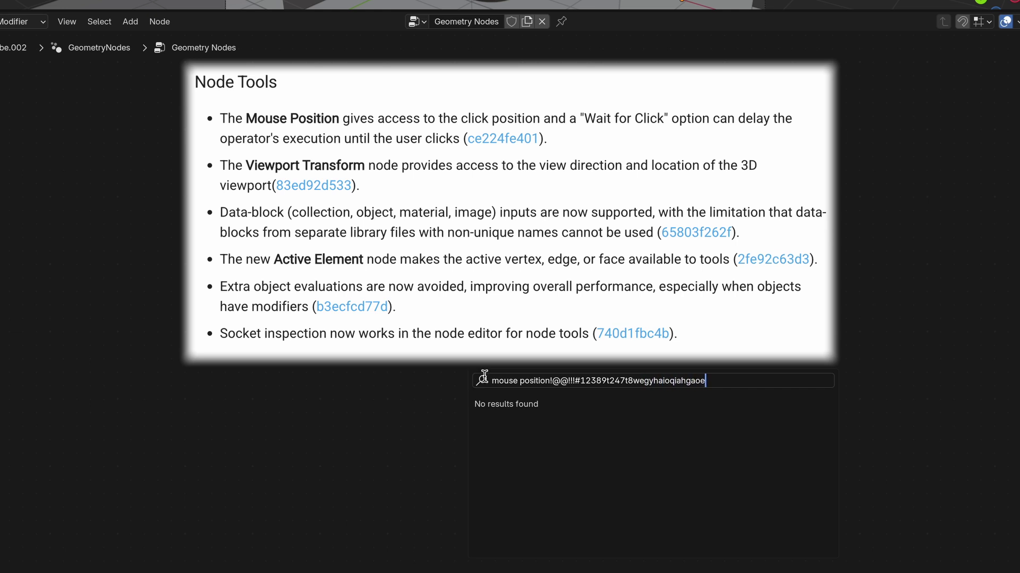
# Step: Add an STL exporter to the collection with its file path set to a home-directory folder
pyautogui.press('BackSpace')
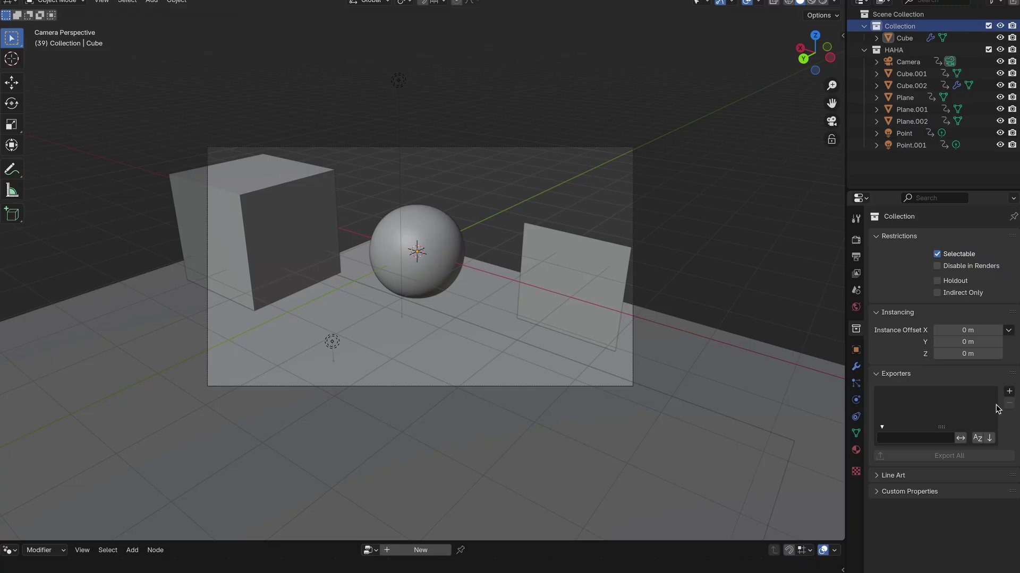
pyautogui.click(925, 453)
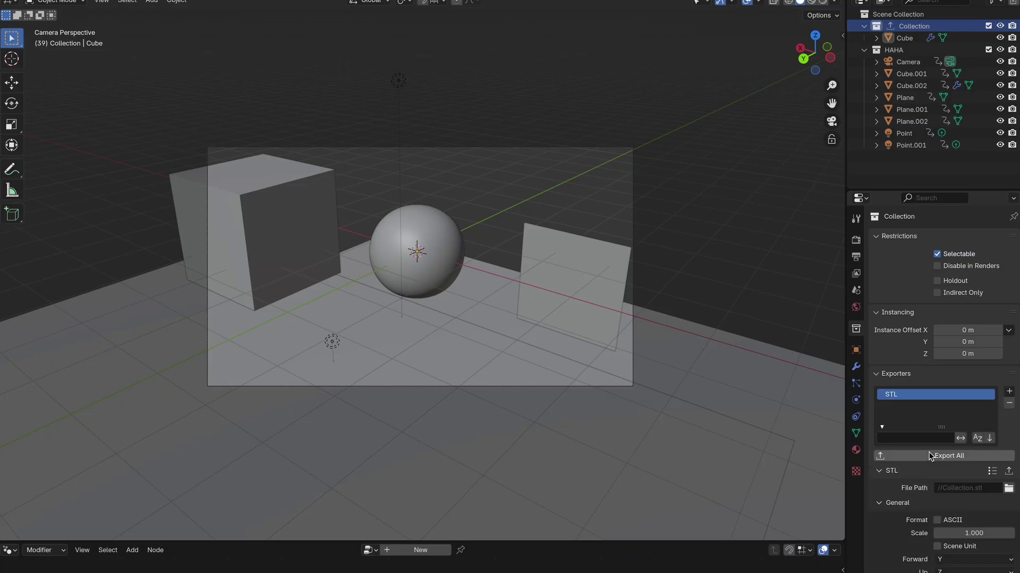
pyautogui.click(1006, 455)
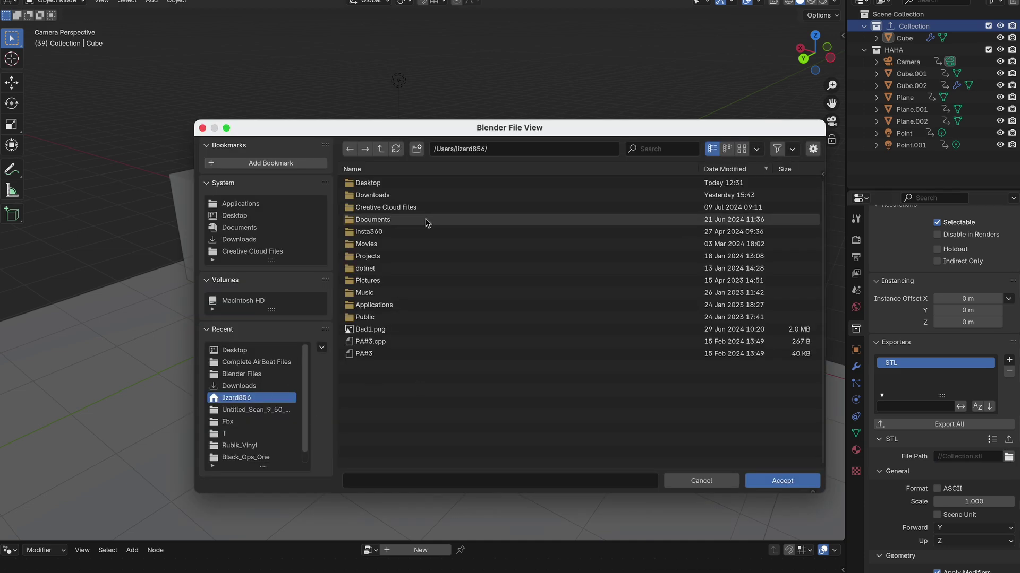
pyautogui.click(396, 196)
pyautogui.click(789, 482)
pyautogui.scroll(-1, 950, 481)
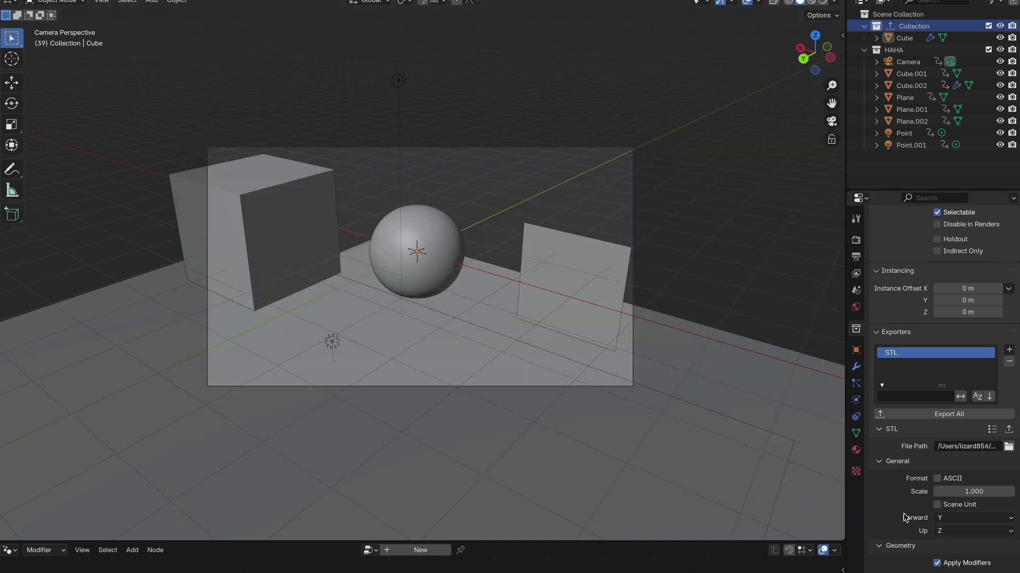
pyautogui.scroll(2, 905, 518)
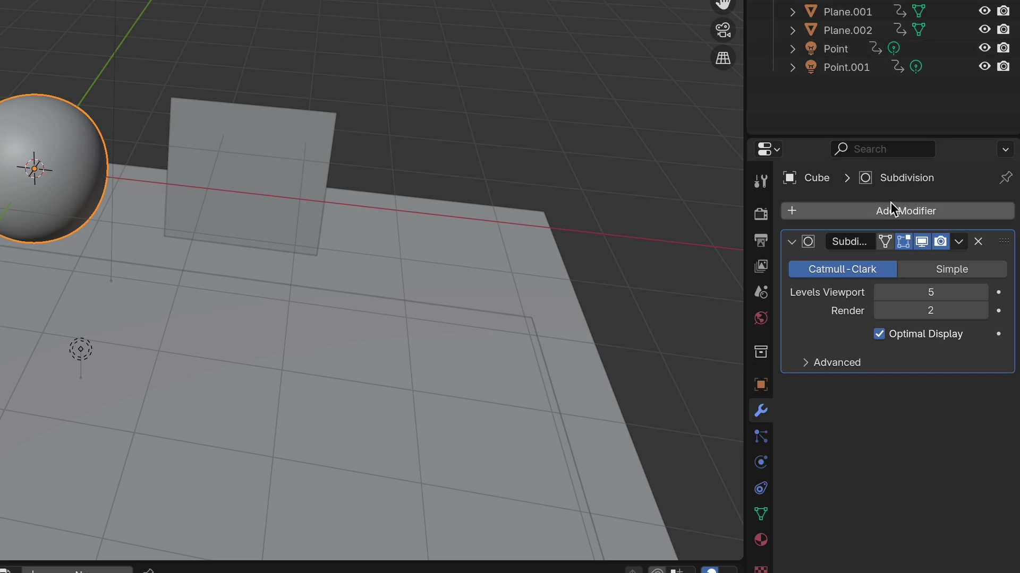
# Step: Pin the Subdivision modifier to last and add a Screw modifier
pyautogui.click(959, 242)
pyautogui.click(851, 369)
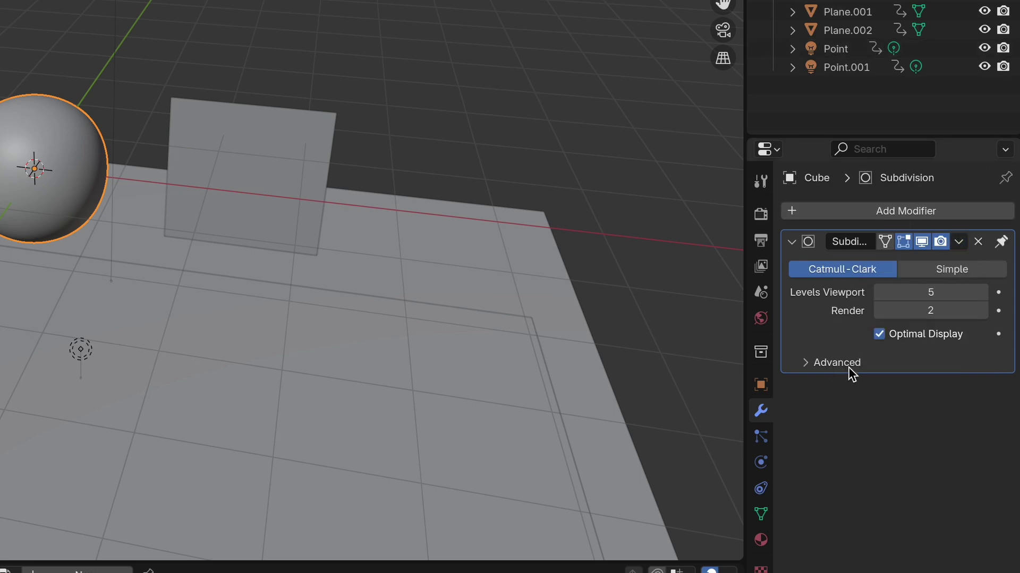
pyautogui.click(905, 211)
pyautogui.click(588, 462)
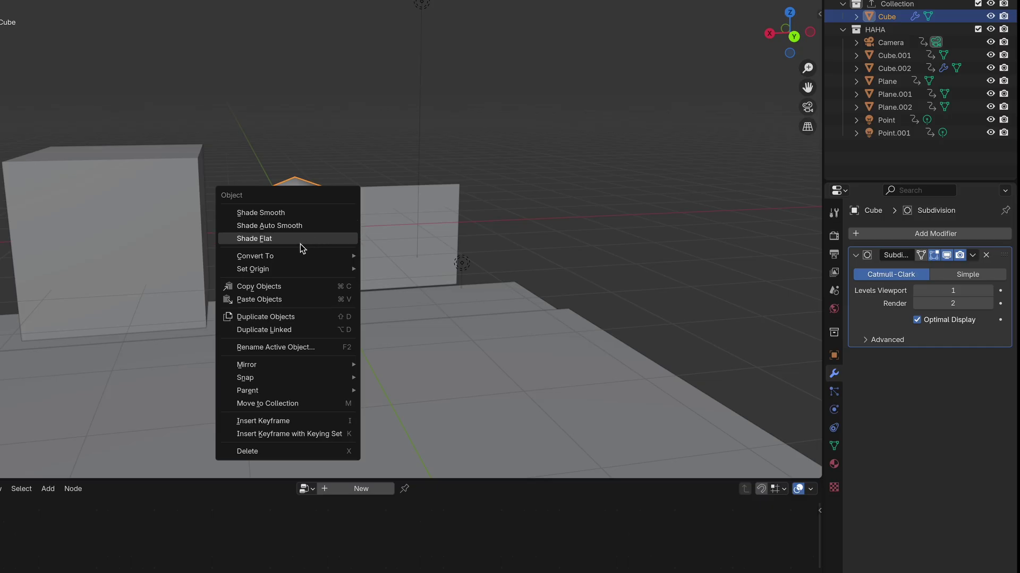
# Step: Shade the sphere flat, then Auto Smooth, adding a 30° Smooth by Angle modifier
pyautogui.click(299, 239)
pyautogui.rightClick(303, 223)
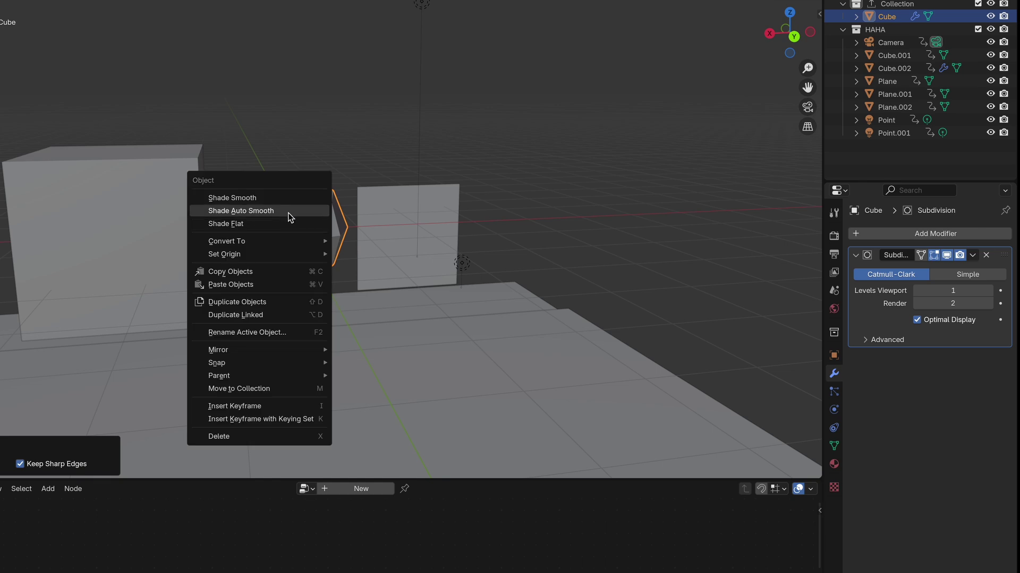
pyautogui.click(287, 211)
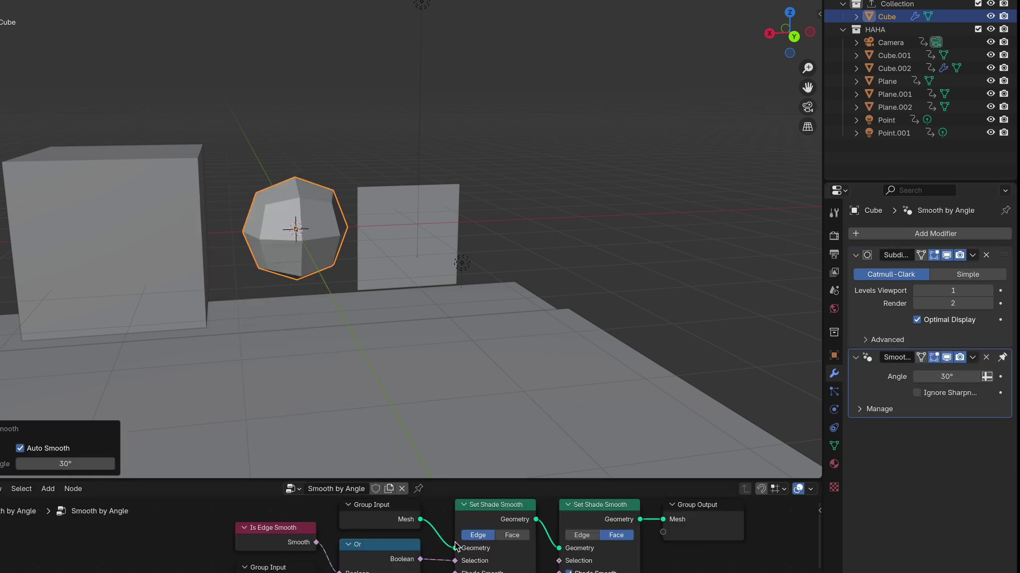
pyautogui.keyDown('ctrl'); pyautogui.scroll(-3, 457, 548); pyautogui.keyUp('ctrl')
pyautogui.keyDown('ctrl'); pyautogui.scroll(3, 457, 549); pyautogui.keyUp('ctrl')
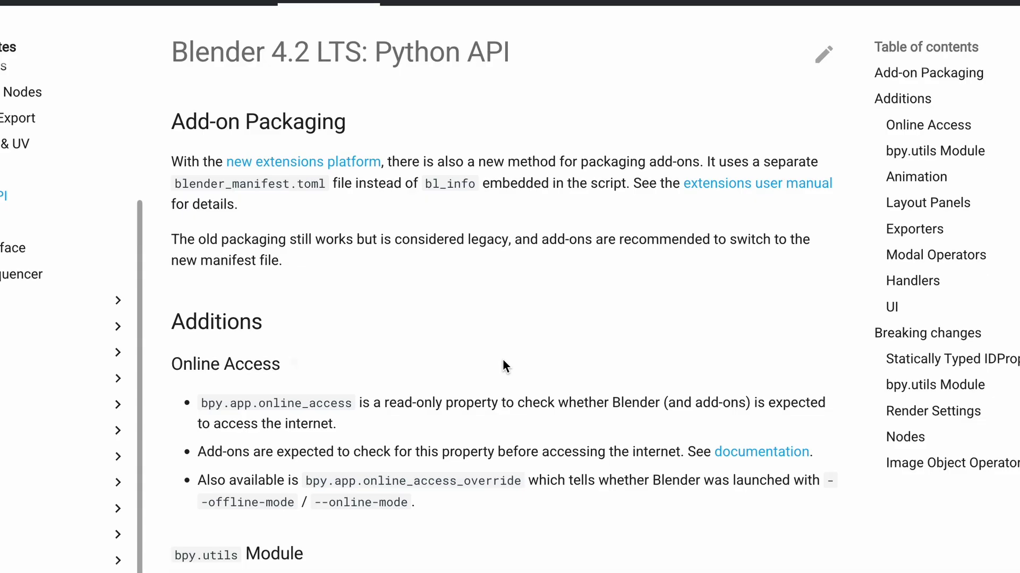
pyautogui.scroll(-5, 503, 359)
pyautogui.scroll(-5, 503, 360)
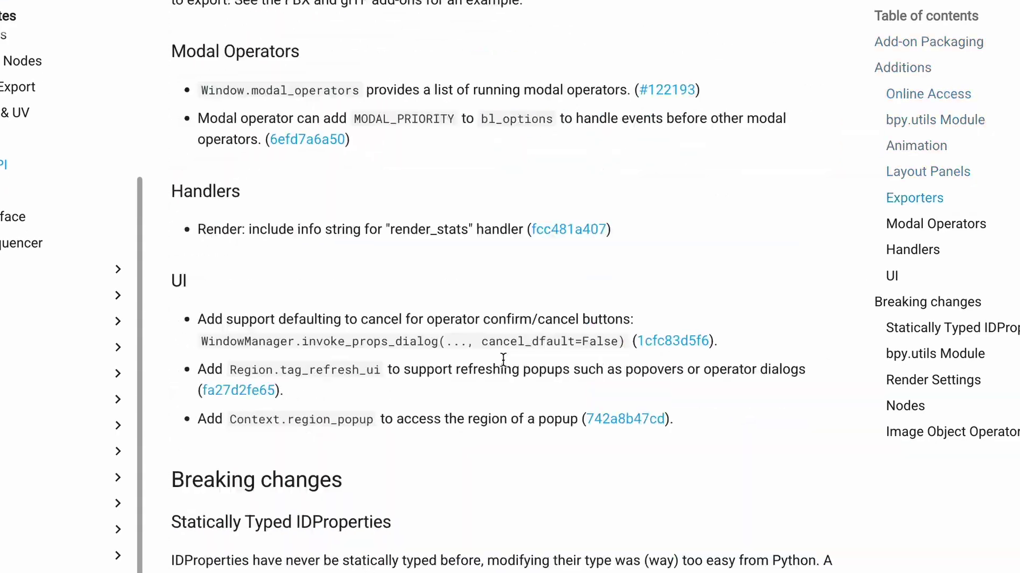
pyautogui.scroll(-5, 503, 360)
pyautogui.scroll(-5, 503, 360)
# Step: Draw a Polyline Mask outline across the sphere
pyautogui.moveTo(13, 320); pyautogui.dragTo(59, 363)
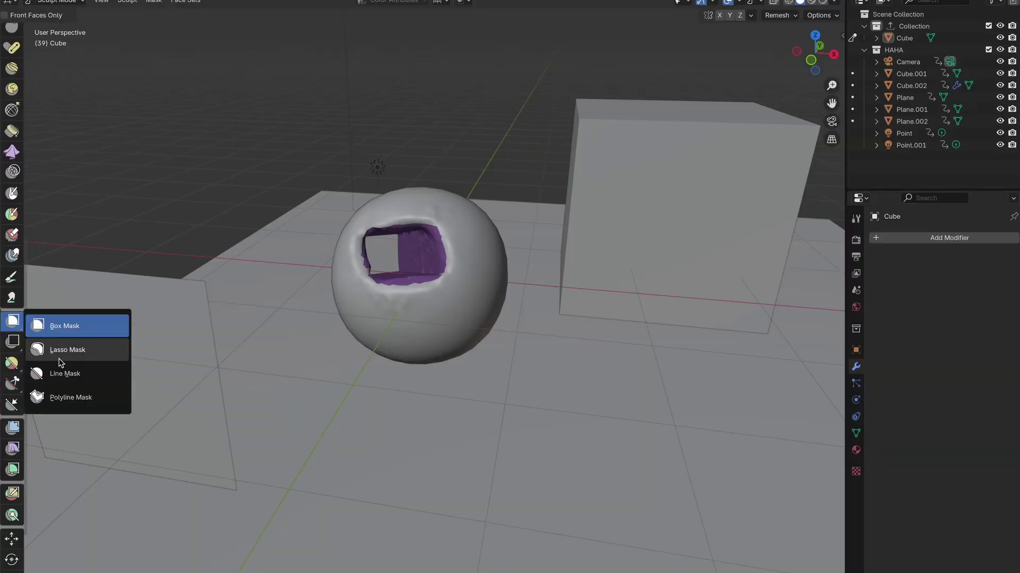
pyautogui.click(71, 397)
pyautogui.click(528, 240)
pyautogui.click(350, 323)
pyautogui.click(528, 240)
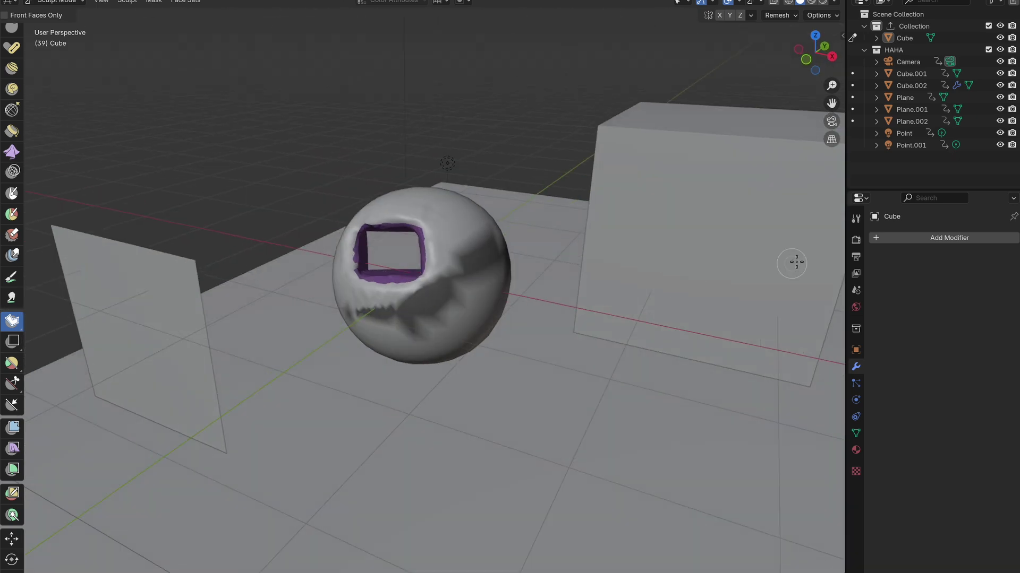
# Step: Return to Object Mode, select the sphere, and switch back into Sculpt Mode
pyautogui.hotkey('ctrl', 'Tab')
pyautogui.rightClick(423, 263)
pyautogui.click(423, 288)
pyautogui.click(55, 2)
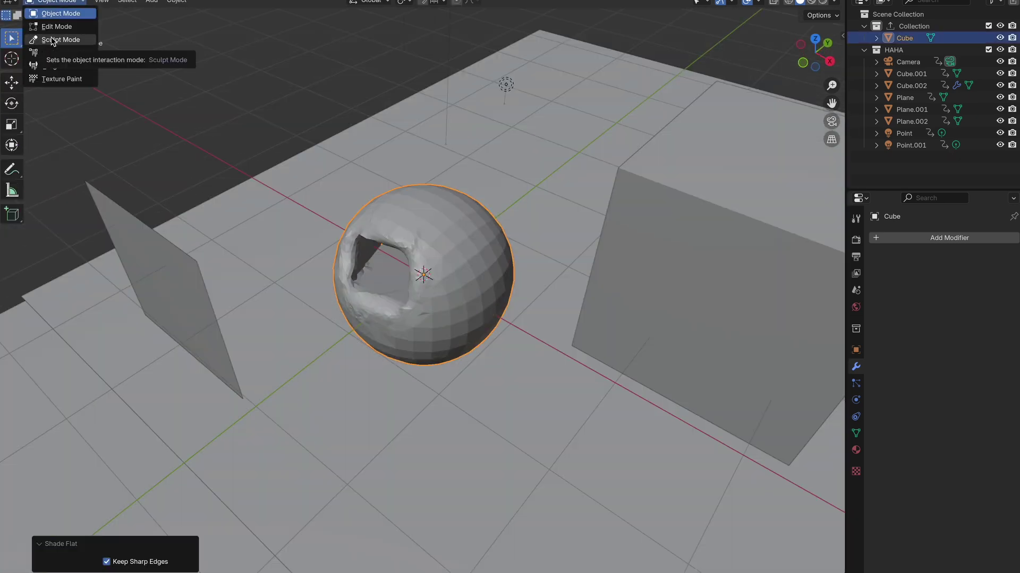
pyautogui.click(69, 41)
# Step: Hide the sphere's top with Lasso Hide and cut the mesh with a Trim tool
pyautogui.moveTo(12, 389)
pyautogui.mouseDown()
pyautogui.moveTo(48, 391)
pyautogui.moveTo(47, 414)
pyautogui.moveTo(679, 98)
pyautogui.mouseUp()
pyautogui.click(72, 391)
pyautogui.click(79, 417)
pyautogui.moveTo(678, 98); pyautogui.dragTo(343, 83, button='middle')
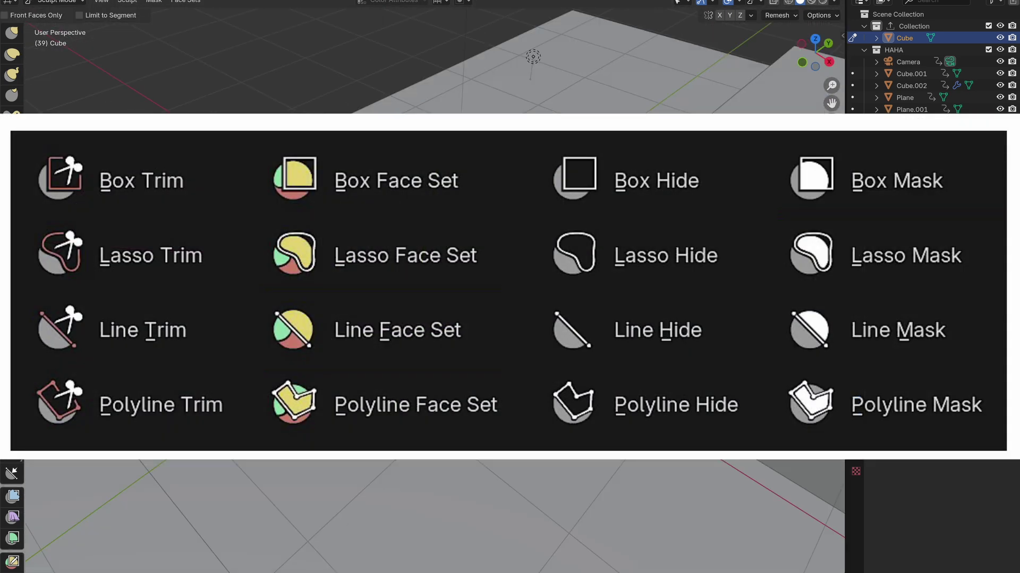
pyautogui.moveTo(12, 472); pyautogui.dragTo(49, 503)
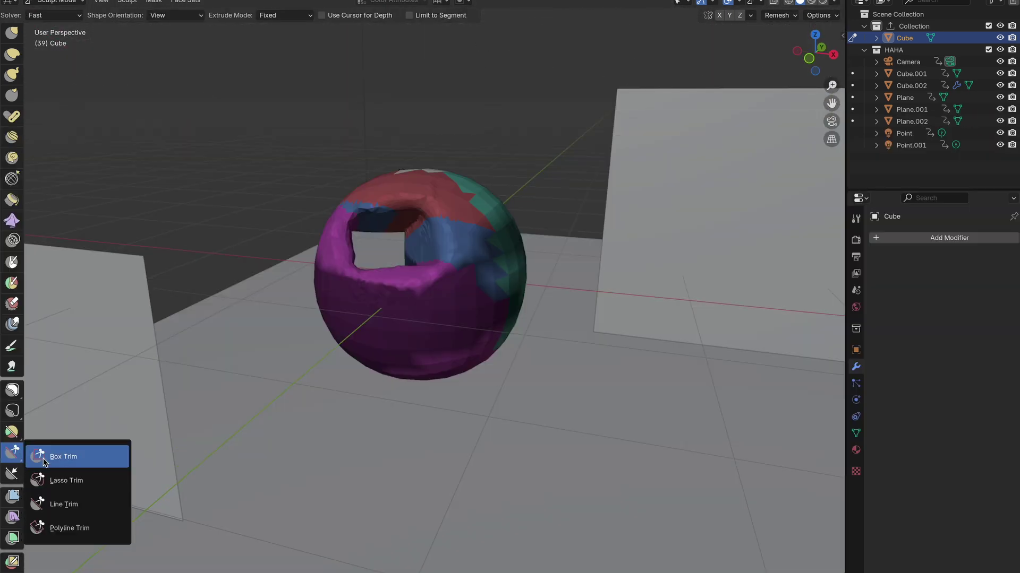
pyautogui.moveTo(12, 472); pyautogui.dragTo(48, 455)
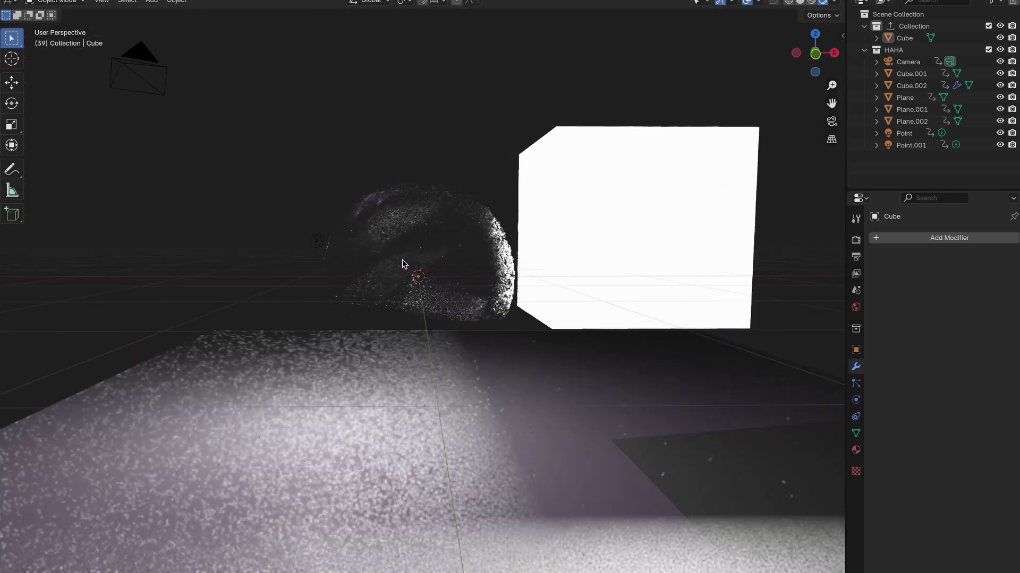
# Step: Delete the sculpted dome object, then enable Shadow on the text strip
pyautogui.click(458, 247)
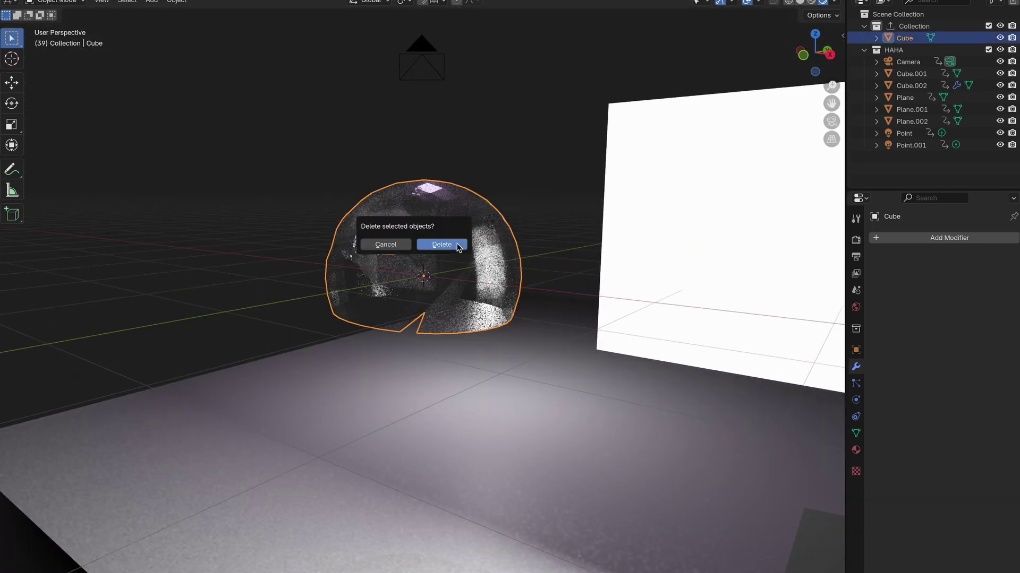
pyautogui.click(442, 245)
pyautogui.moveTo(446, 247); pyautogui.dragTo(445, 257, button='middle')
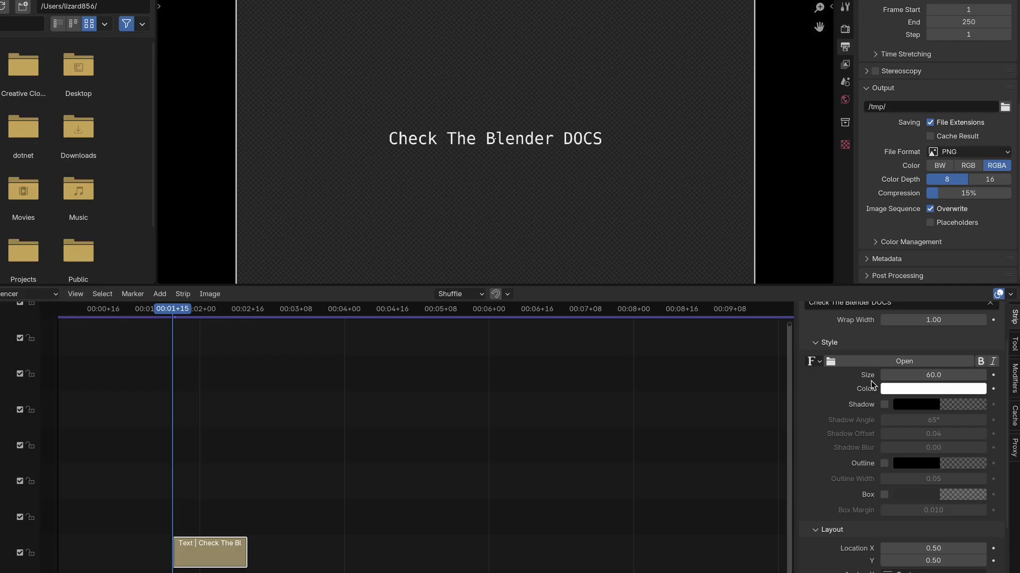
pyautogui.click(884, 402)
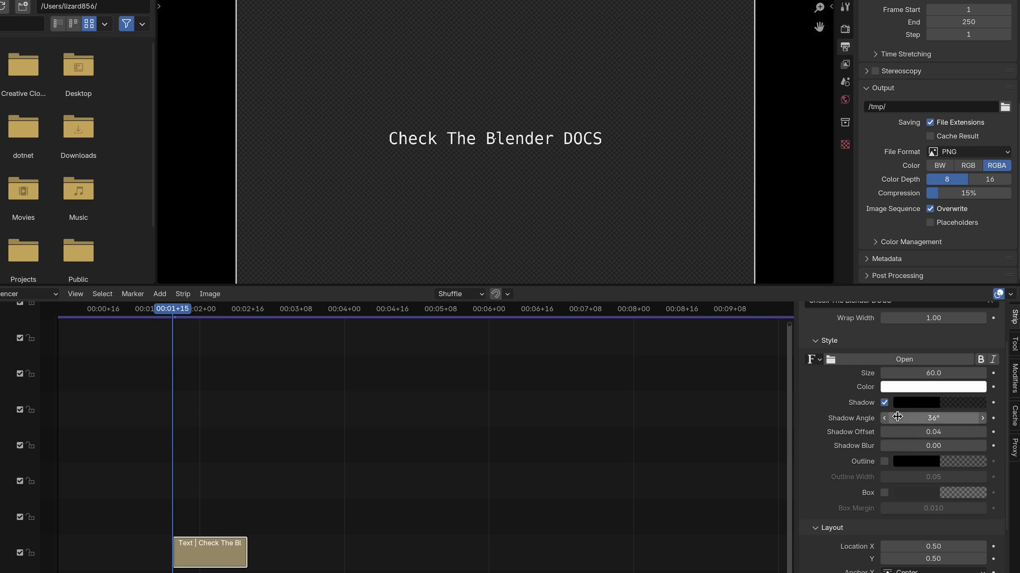
# Step: Make the text shadow white, set text size to 111, and offset the shadow further
pyautogui.click(914, 402)
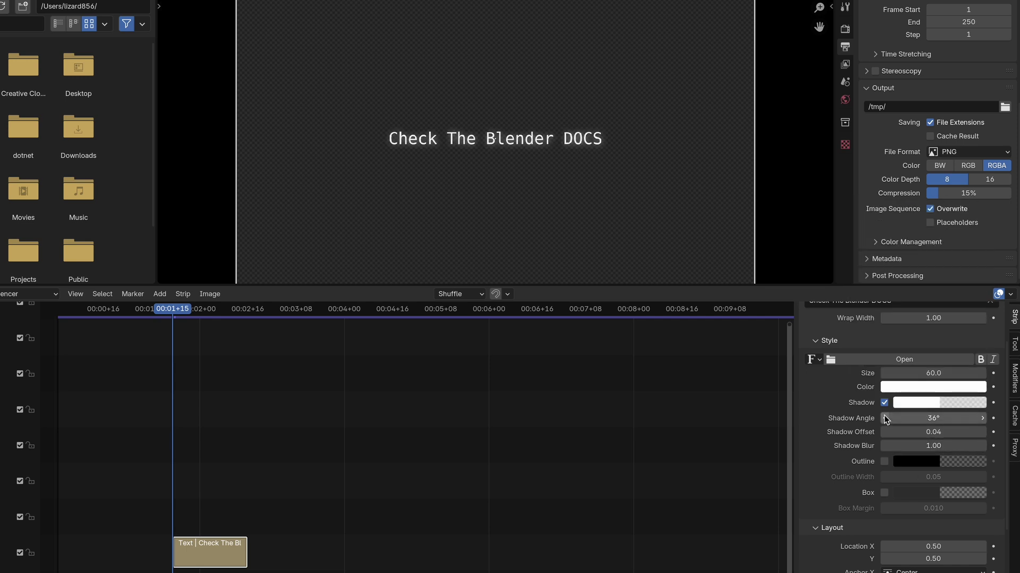
pyautogui.moveTo(932, 373); pyautogui.dragTo(972, 373)
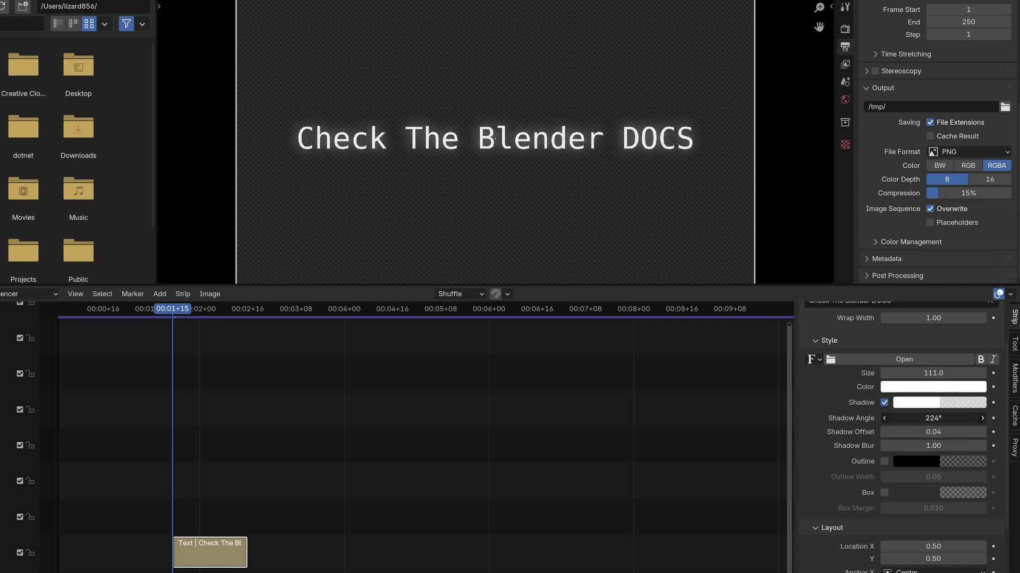
pyautogui.moveTo(910, 444)
pyautogui.mouseDown()
pyautogui.moveTo(885, 445)
pyautogui.moveTo(955, 432)
pyautogui.moveTo(924, 446)
pyautogui.moveTo(936, 446)
pyautogui.mouseUp()
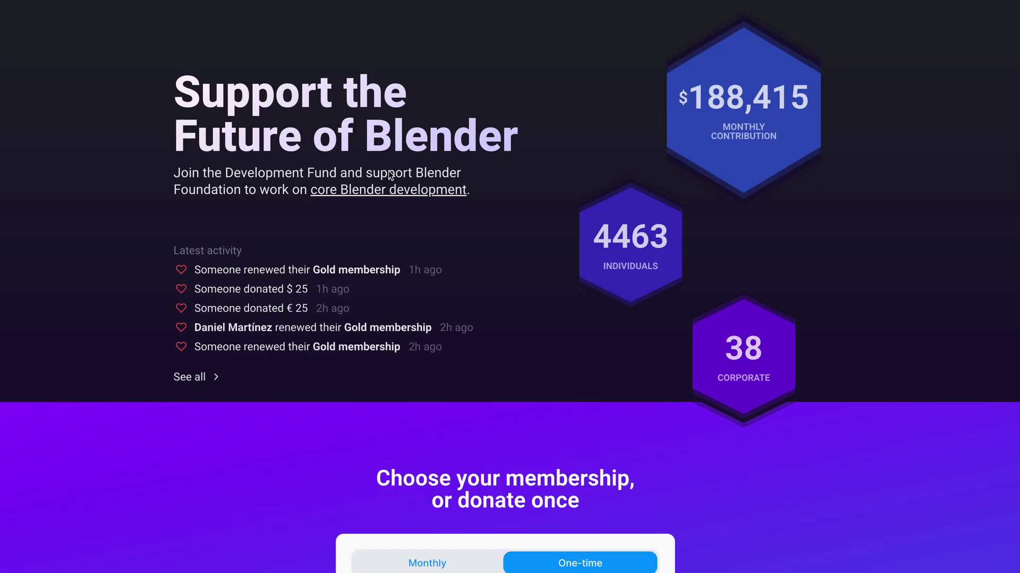
pyautogui.scroll(-2, 394, 285)
pyautogui.scroll(-3, 394, 284)
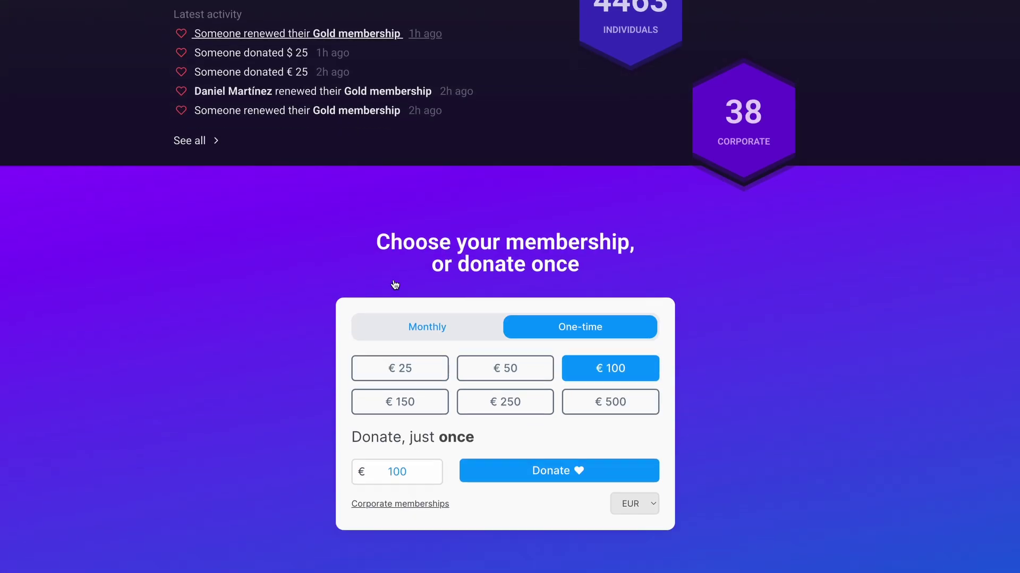
# Step: Switch the membership panel to Monthly and back to One-time, with €100 preselected
pyautogui.click(448, 312)
pyautogui.click(595, 314)
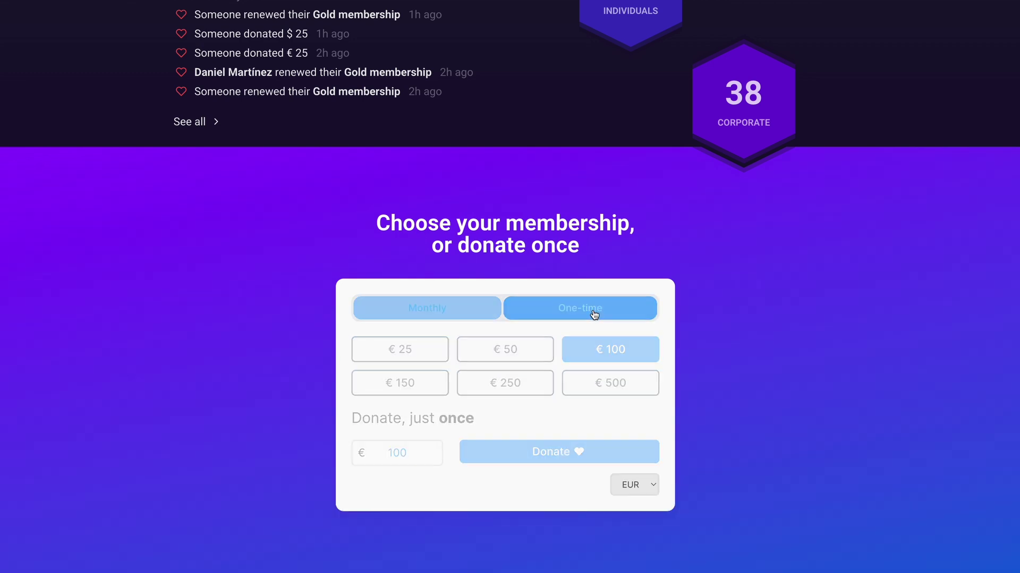